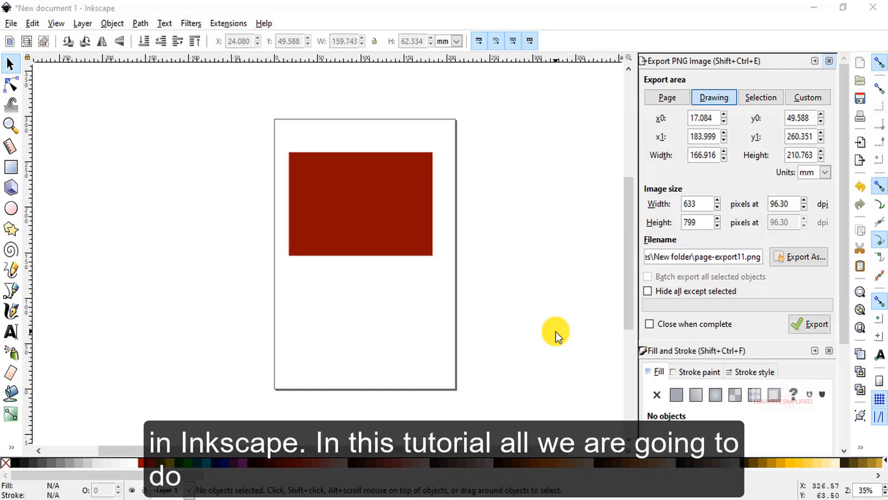
Create a new blank document
click(494, 289)
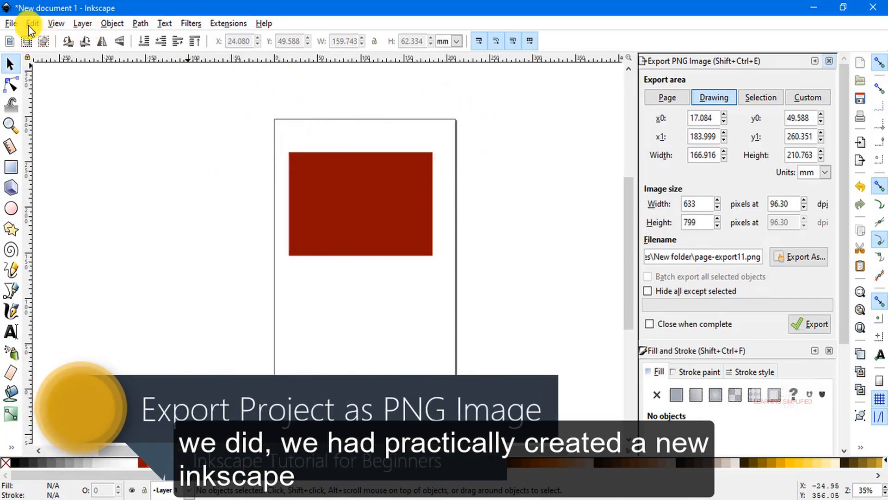
click(14, 25)
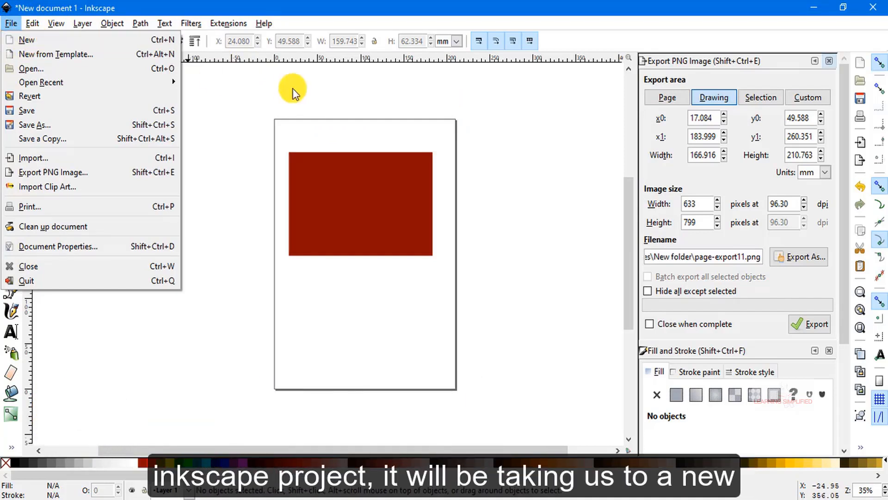
click(26, 40)
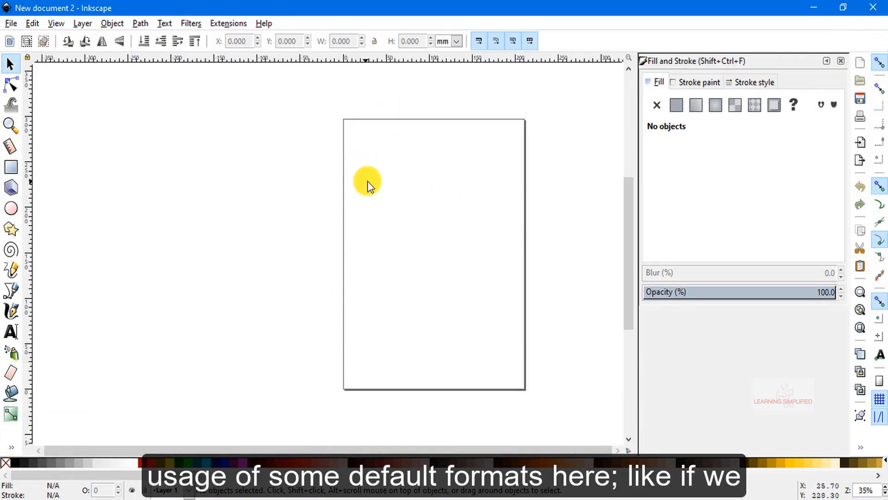
Review the page settings in the new document's properties and close the blank document
click(9, 24)
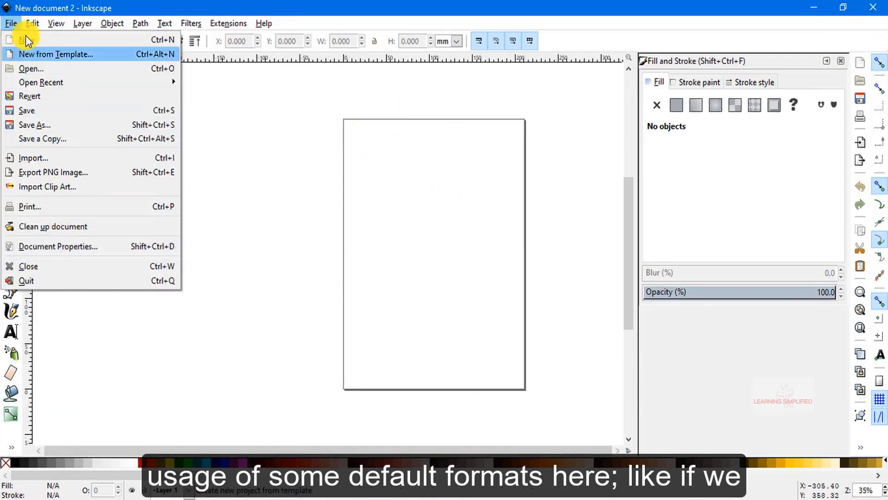
click(52, 246)
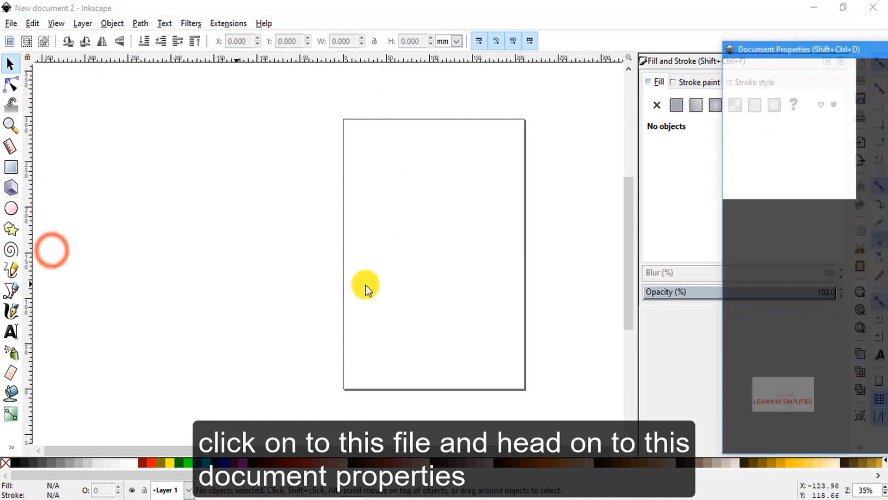
mouse_move(831, 48)
mouse_down()
mouse_move(399, 71)
mouse_move(354, 40)
mouse_up()
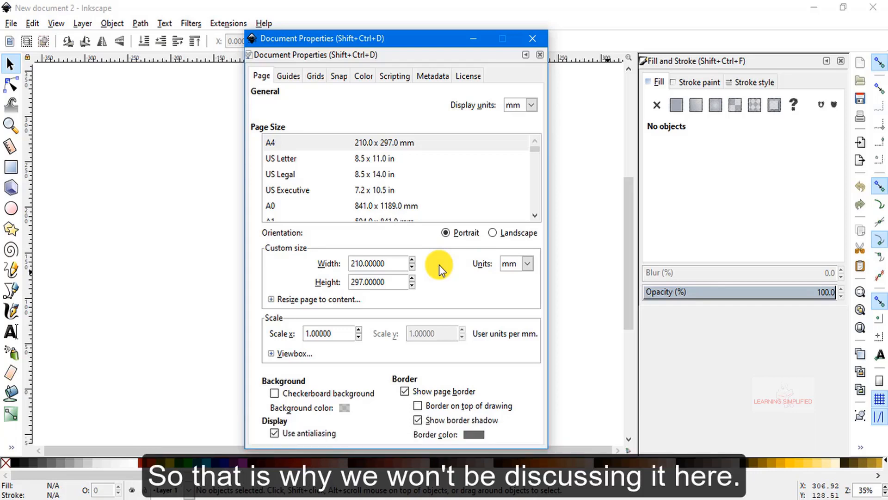
click(533, 41)
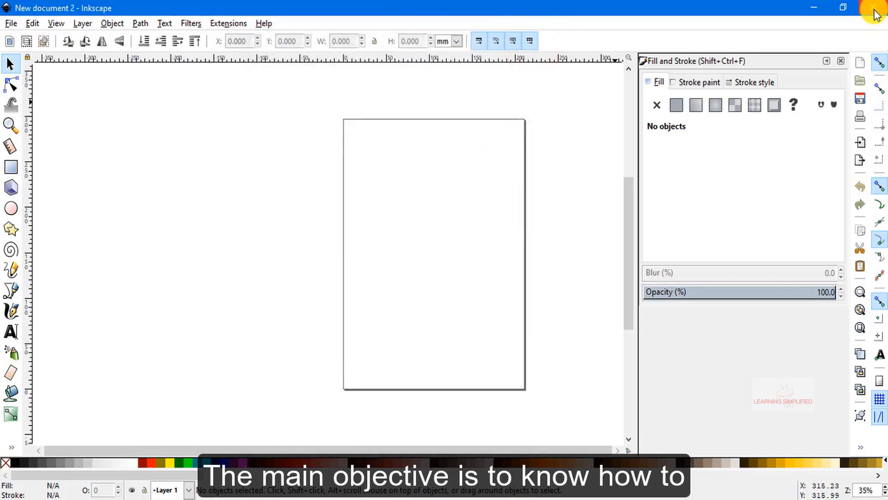
click(874, 14)
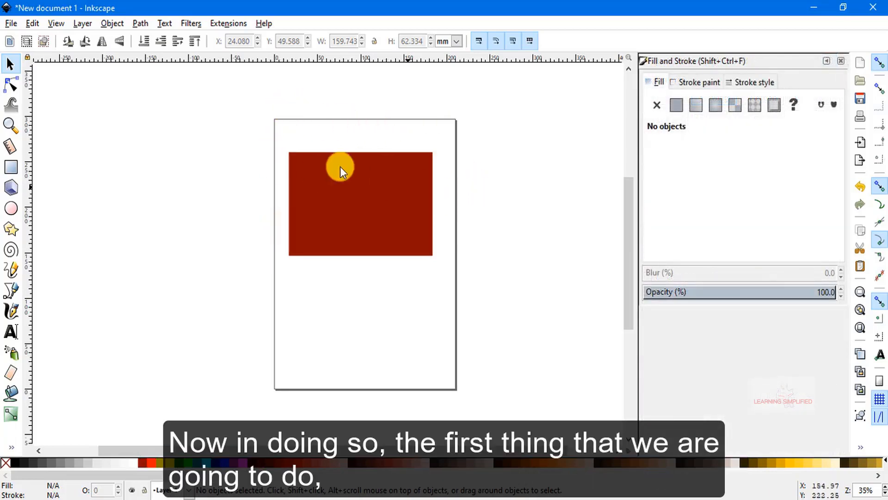
click(361, 196)
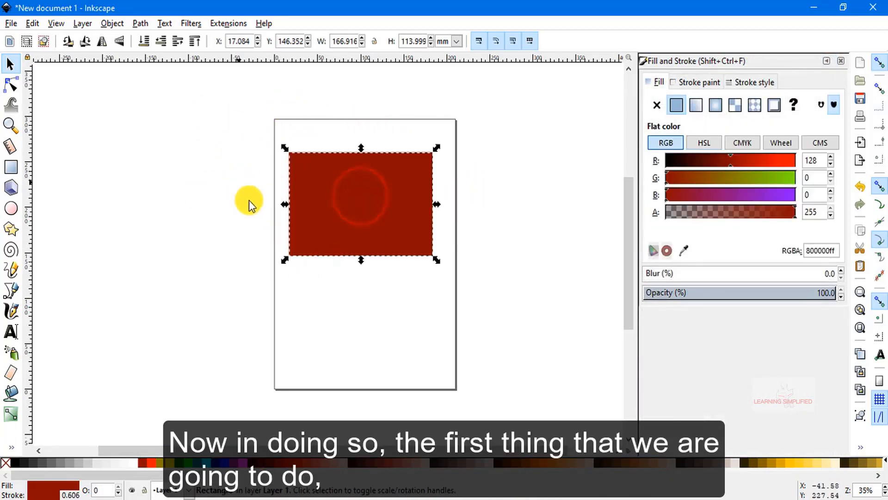
click(351, 312)
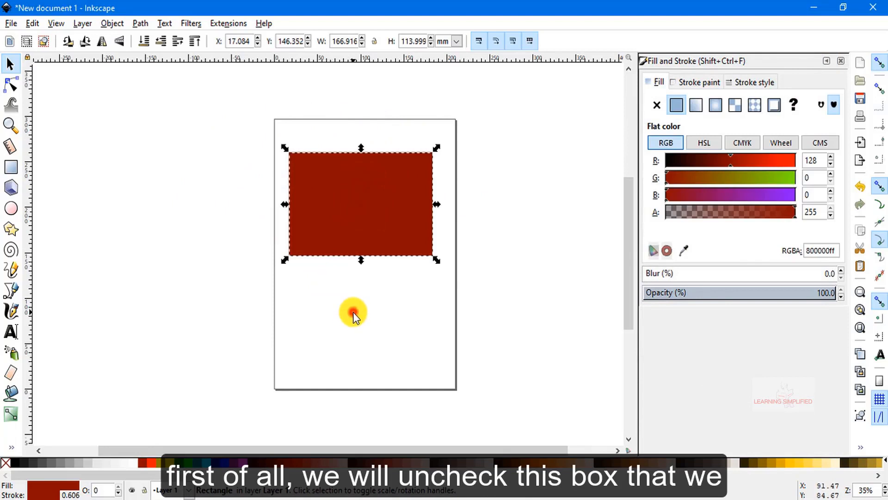
click(355, 201)
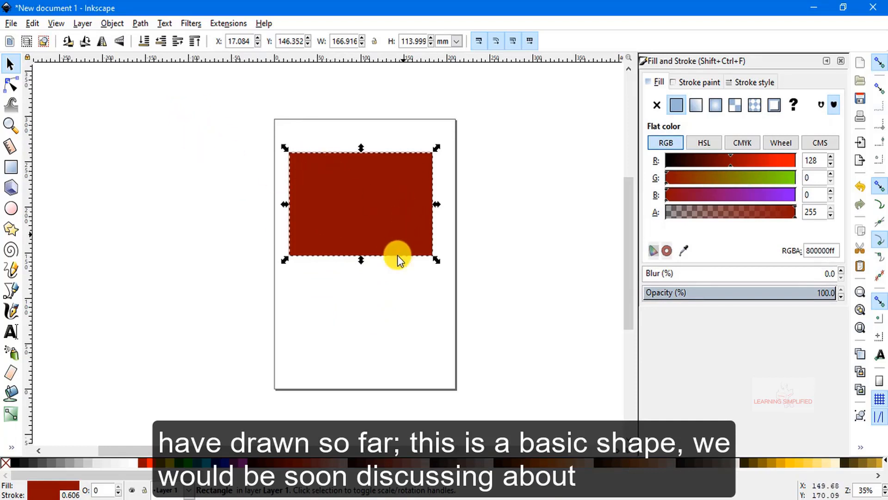
click(377, 303)
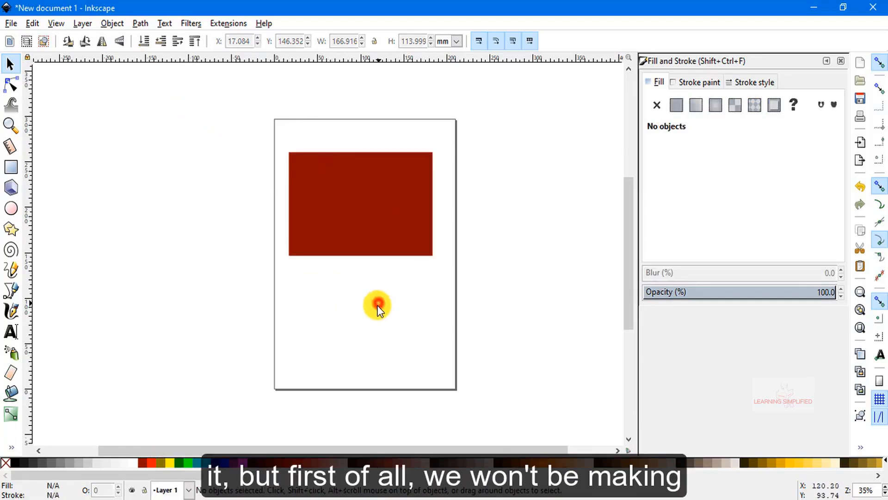
click(358, 223)
click(368, 293)
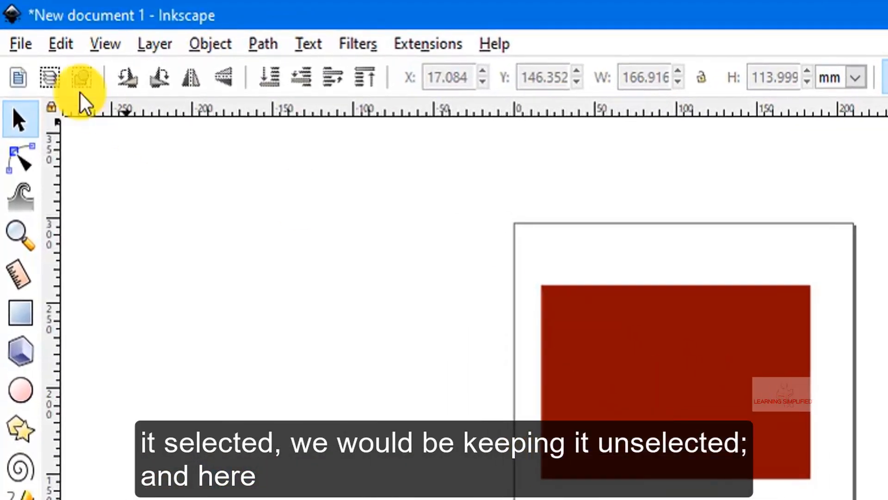
Open the PNG image export settings and set the export area to the whole page
click(16, 39)
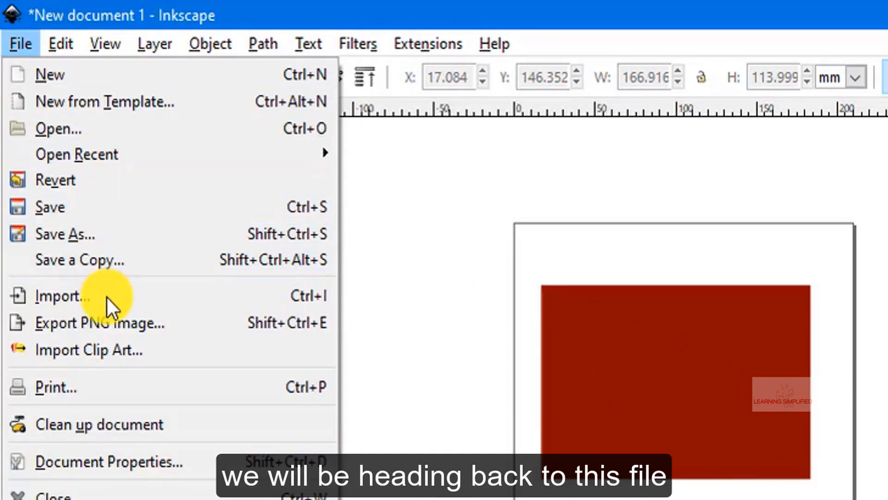
click(103, 321)
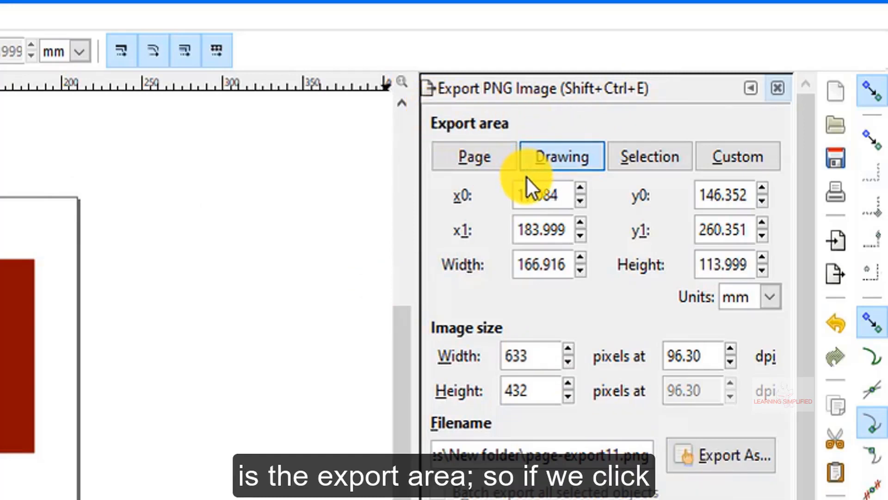
click(482, 157)
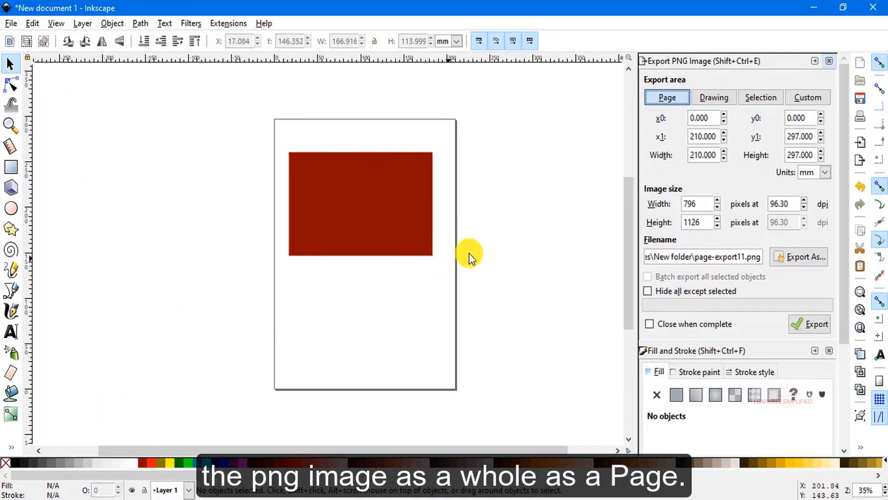
Set the export file name to page-export.png in New folder and export the page as a PNG image
click(812, 257)
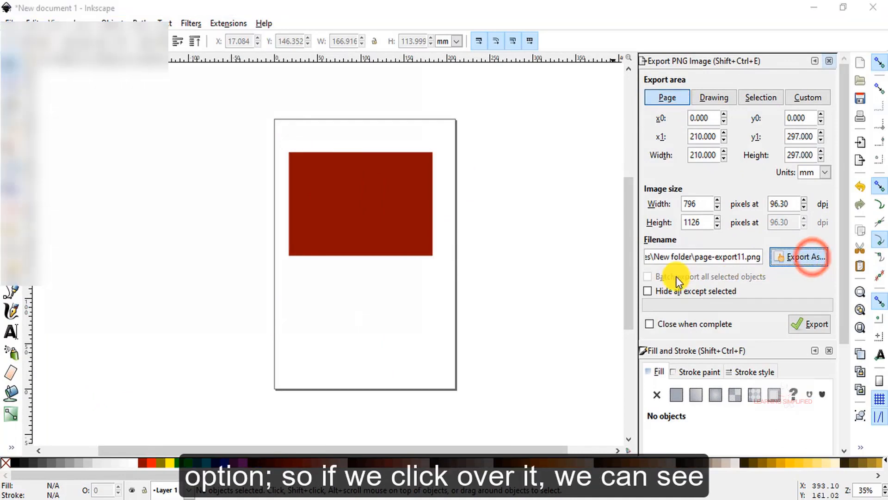
drag(215, 27, 271, 57)
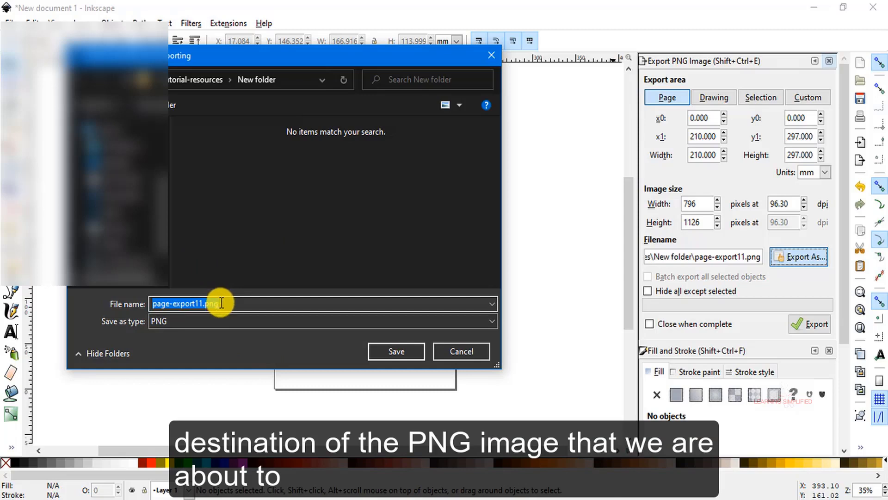
click(236, 308)
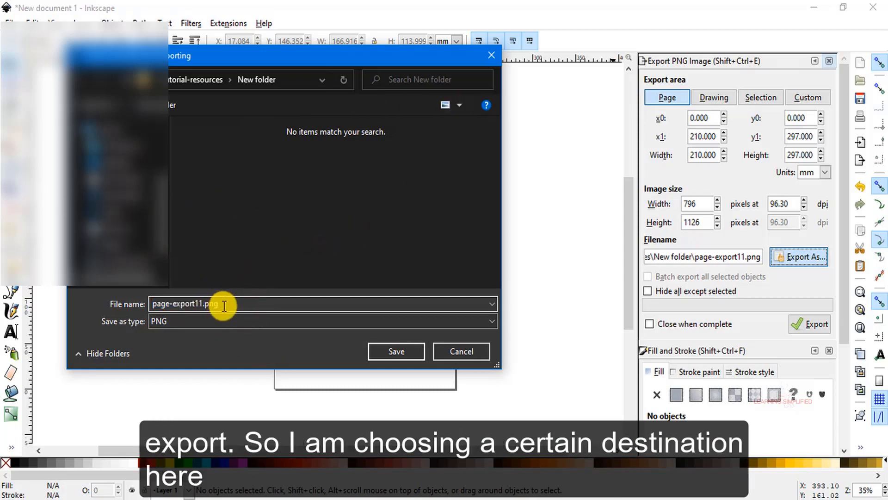
mouse_move(222, 303)
mouse_down()
mouse_move(154, 302)
mouse_move(222, 308)
mouse_up()
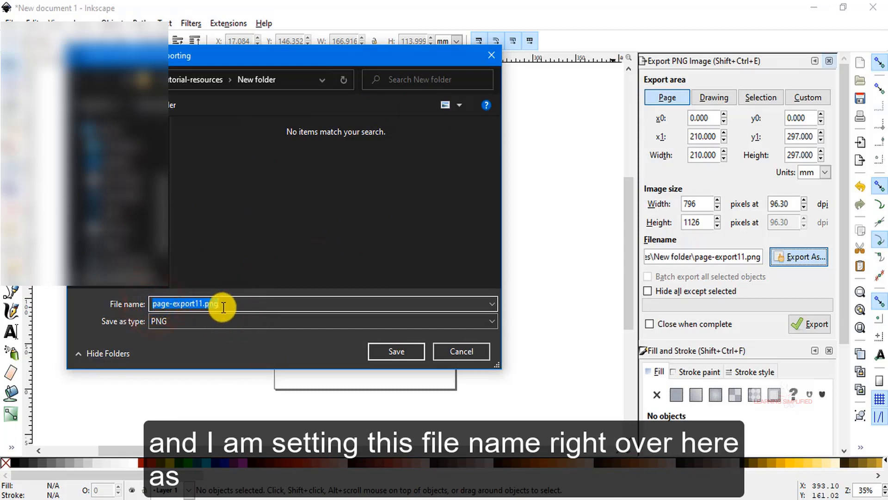
click(219, 303)
click(178, 302)
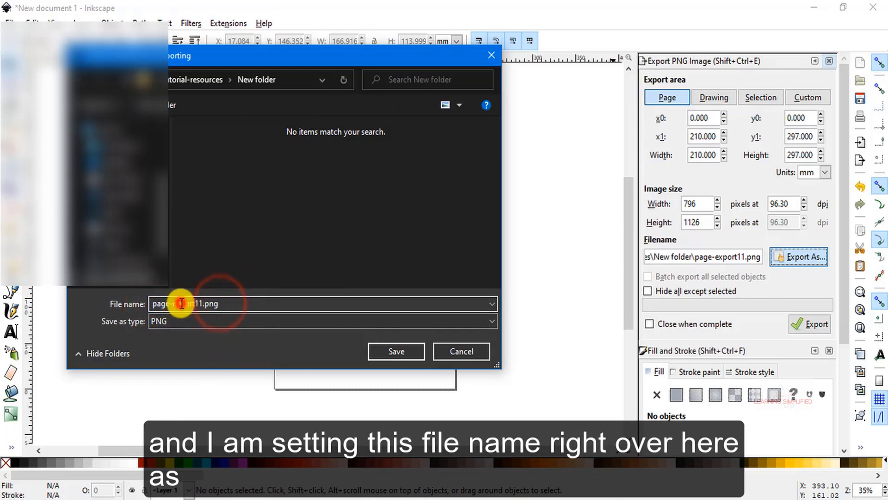
click(196, 302)
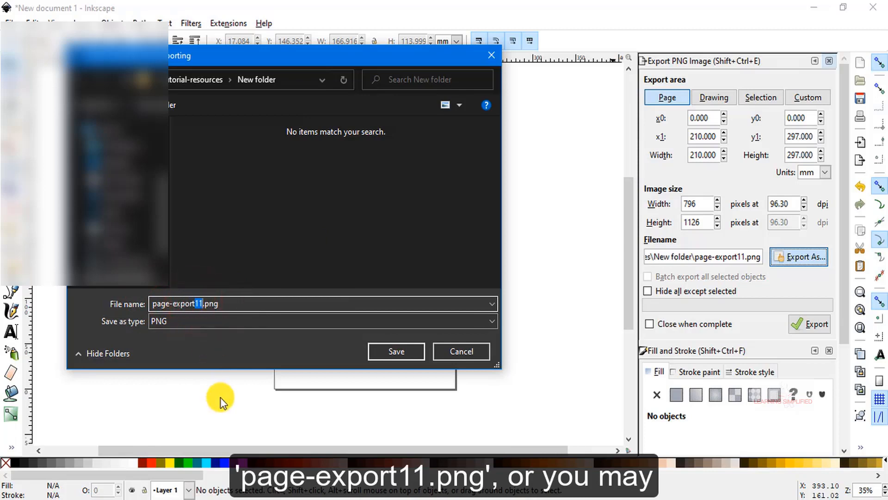
key(BackSpace)
key(BackSpace)
click(221, 303)
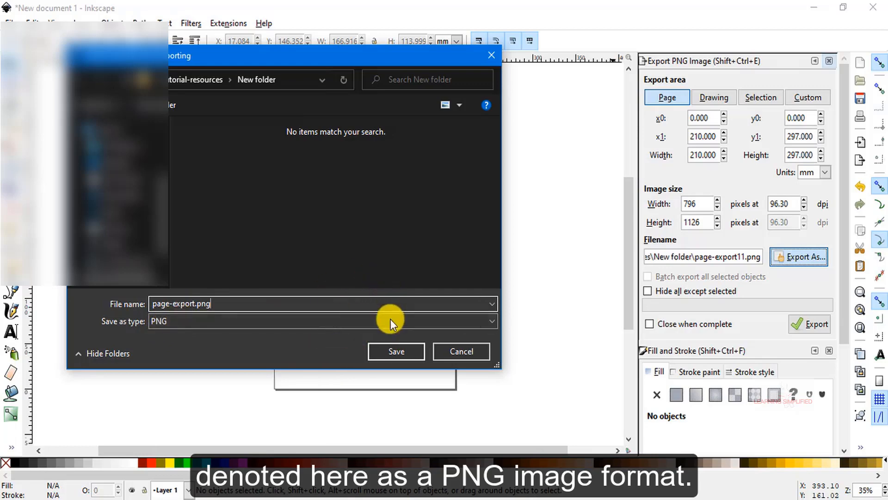
click(397, 351)
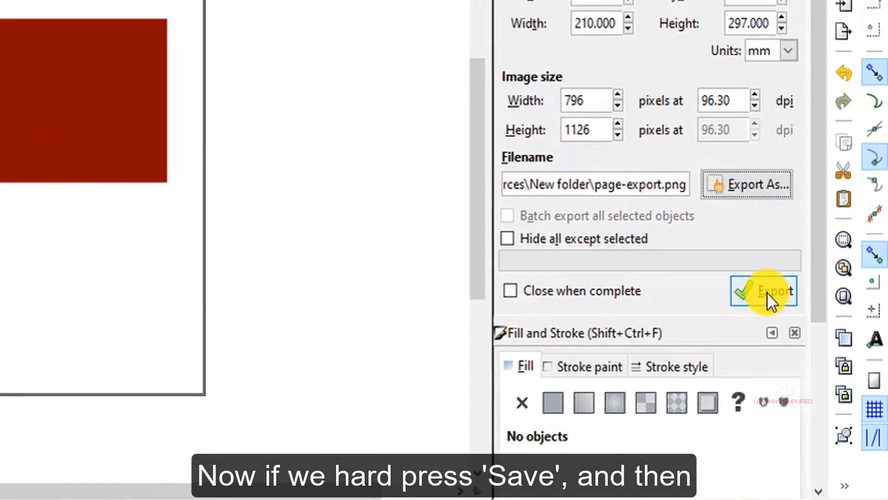
click(771, 292)
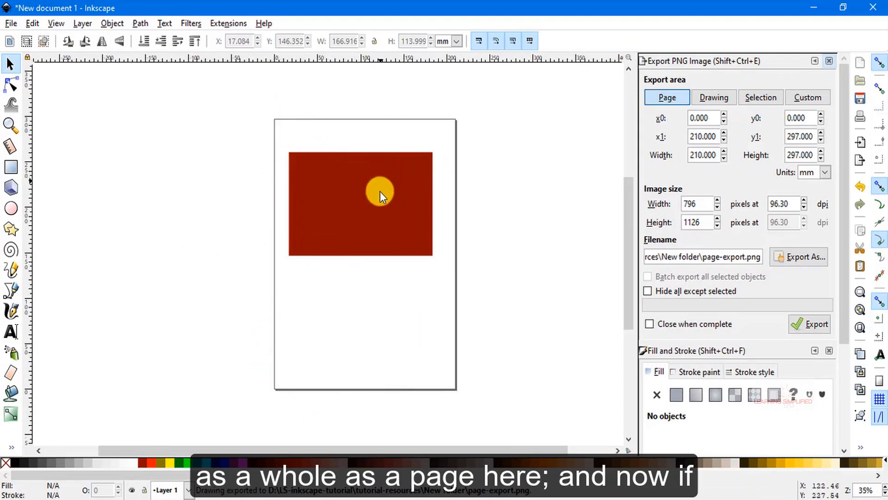
Open the exported page-export.png from its folder, inspect it in GIMP, and return to Inkscape
click(418, 499)
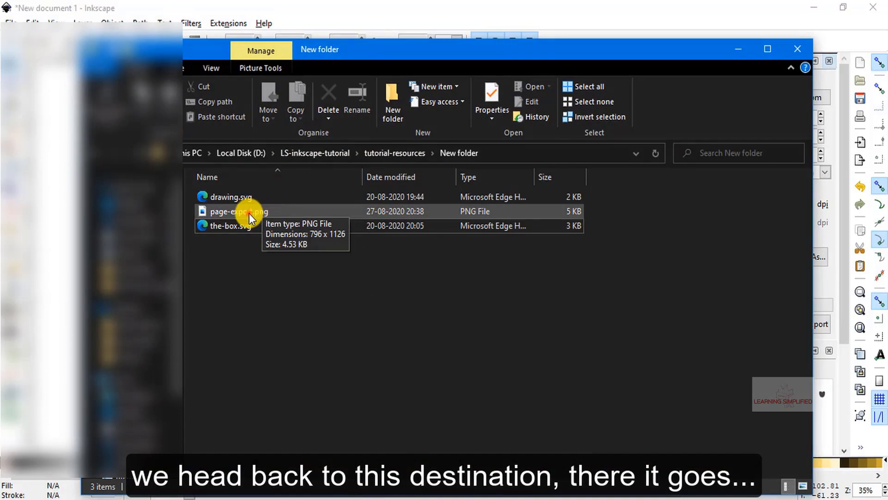
click(249, 213)
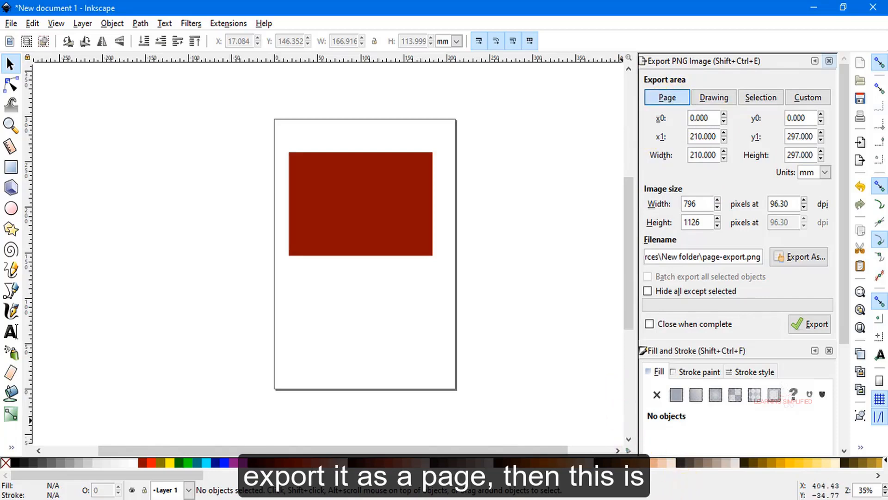
click(660, 446)
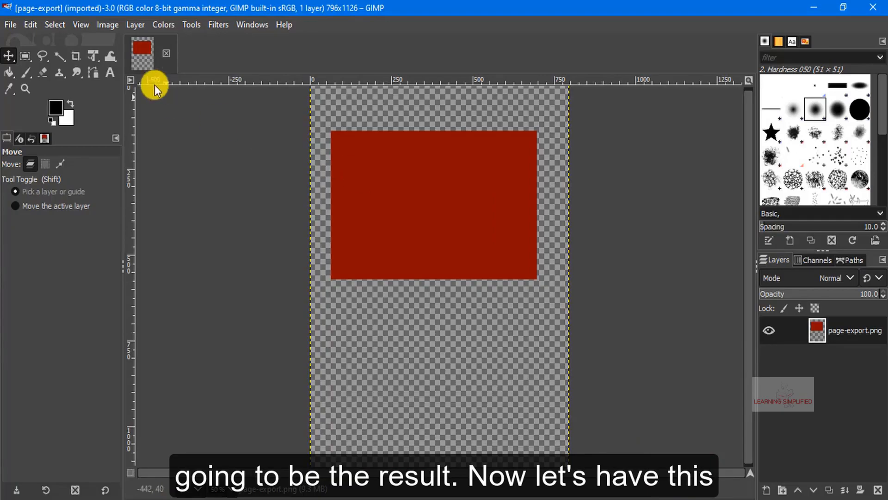
key(alt+Tab)
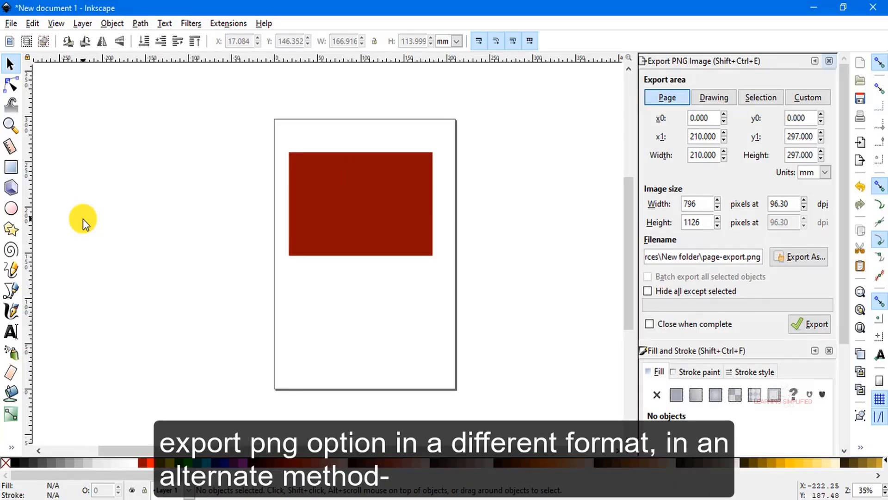
Set the PNG export area to Drawing and leave the red rectangle unselected
click(416, 221)
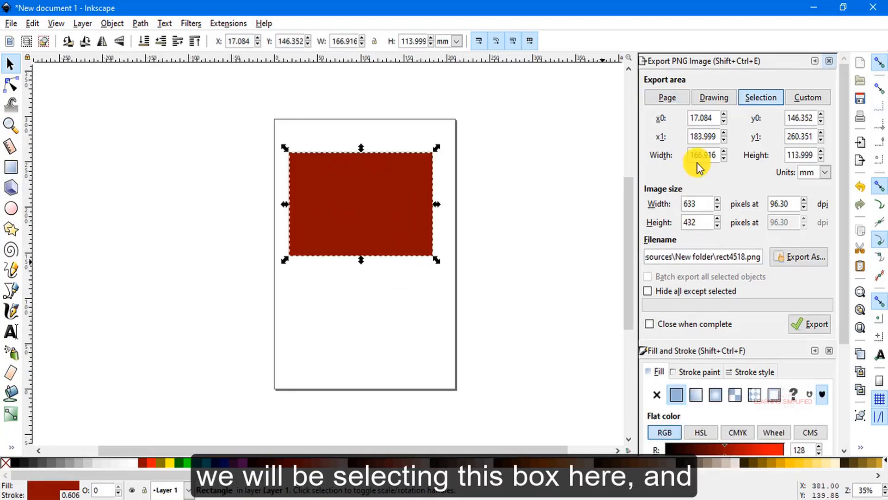
click(713, 99)
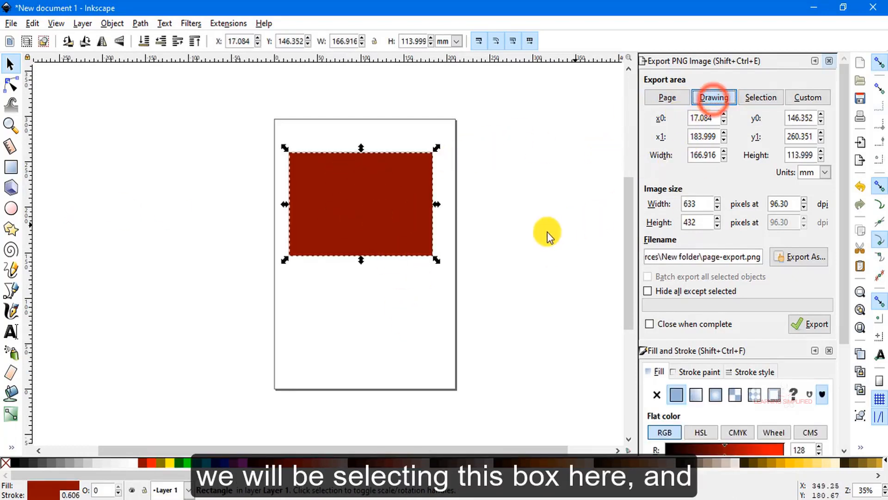
click(395, 294)
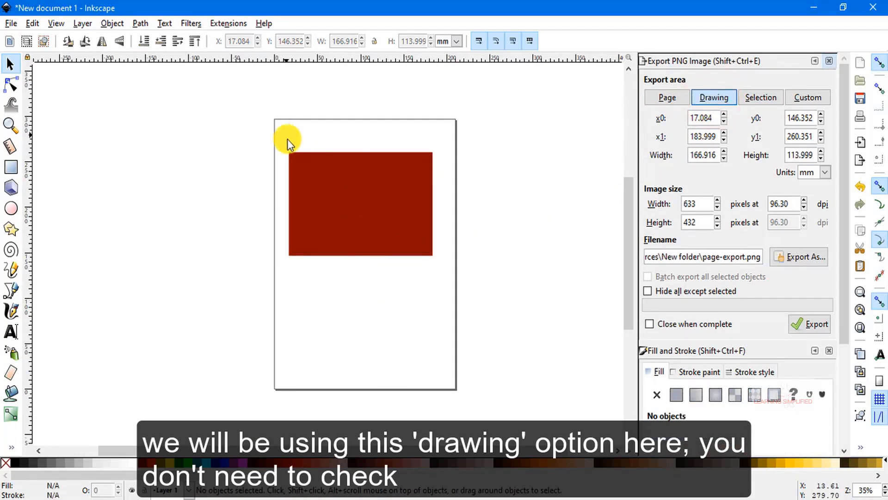
click(357, 193)
click(351, 303)
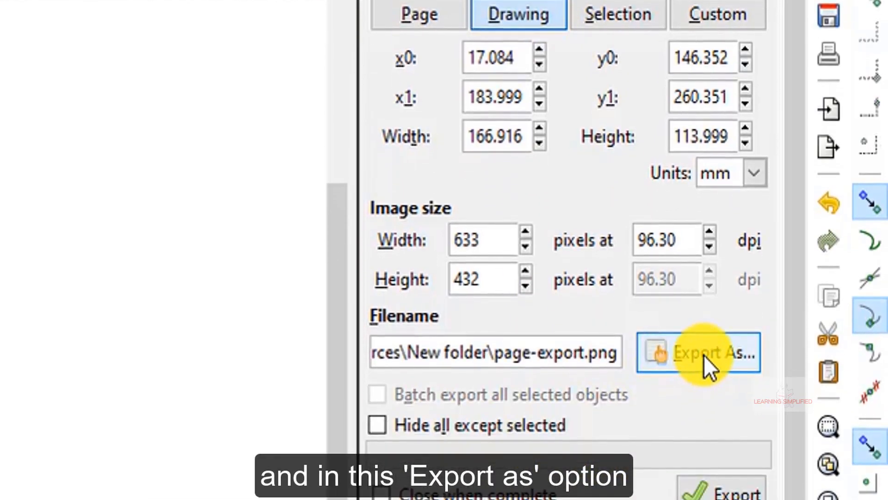
Set the export file name to drawing-export.png in New folder and export the drawing as a PNG image
click(705, 351)
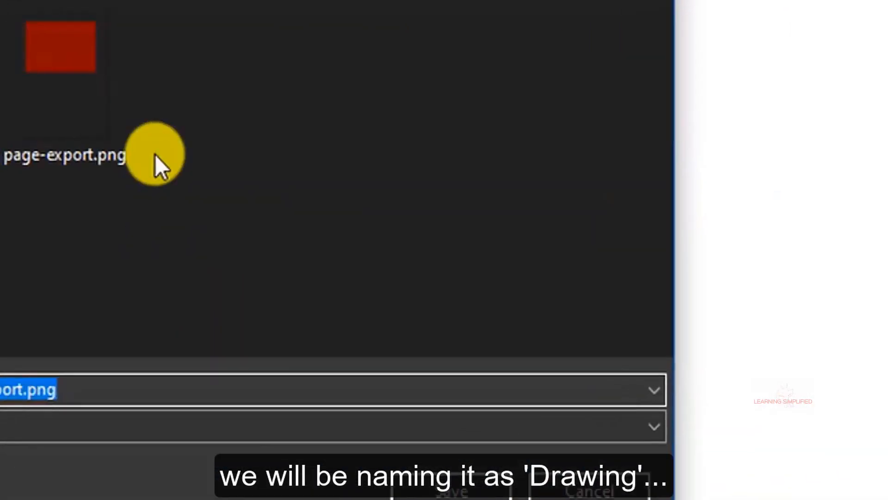
click(19, 381)
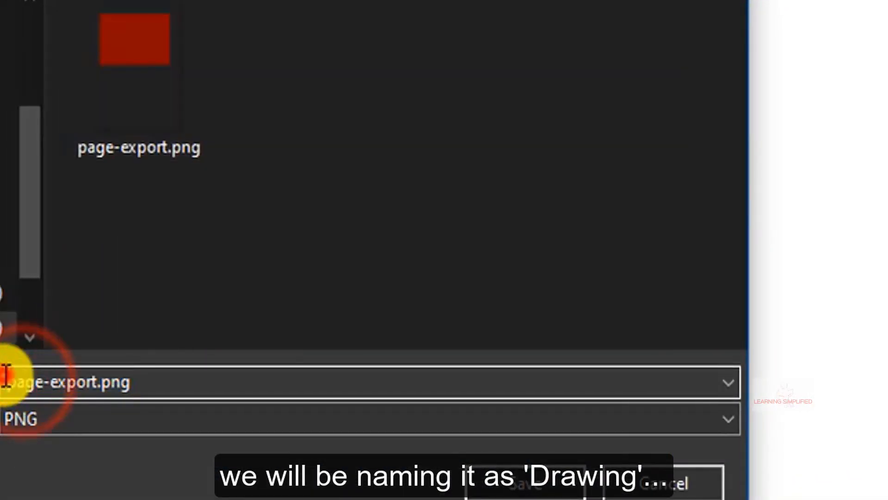
drag(6, 381, 44, 382)
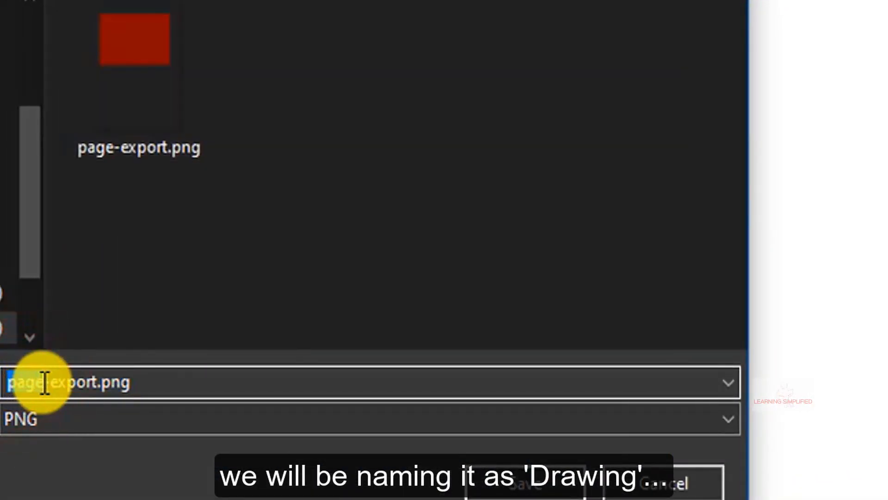
text(drawin)
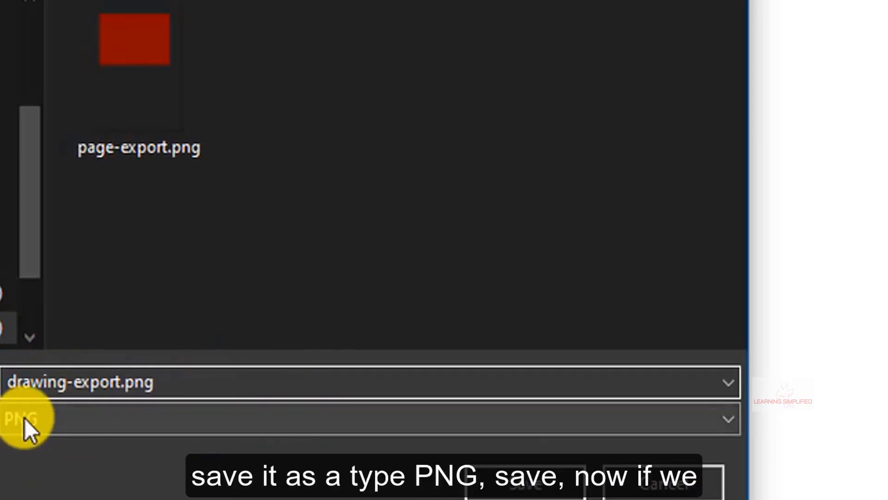
click(517, 491)
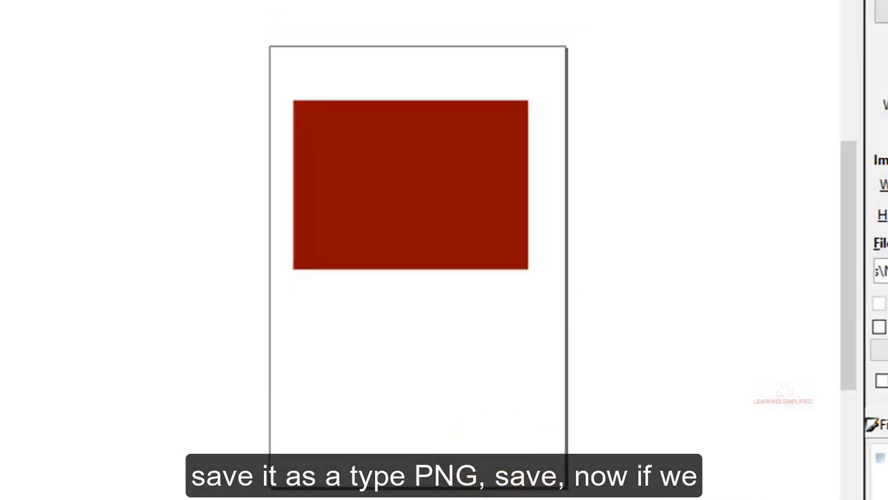
click(810, 323)
Open the exported drawing-export.png from its folder in GIMP, inspect it, and return to Inkscape
click(363, 498)
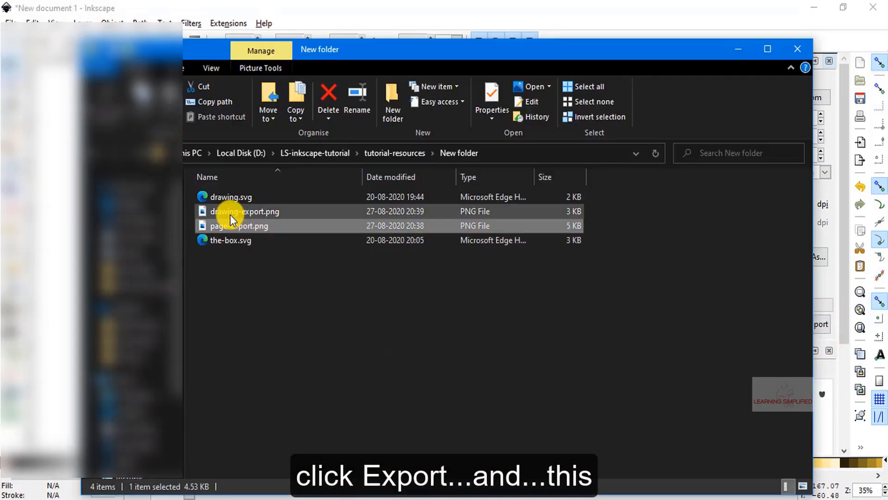
click(231, 213)
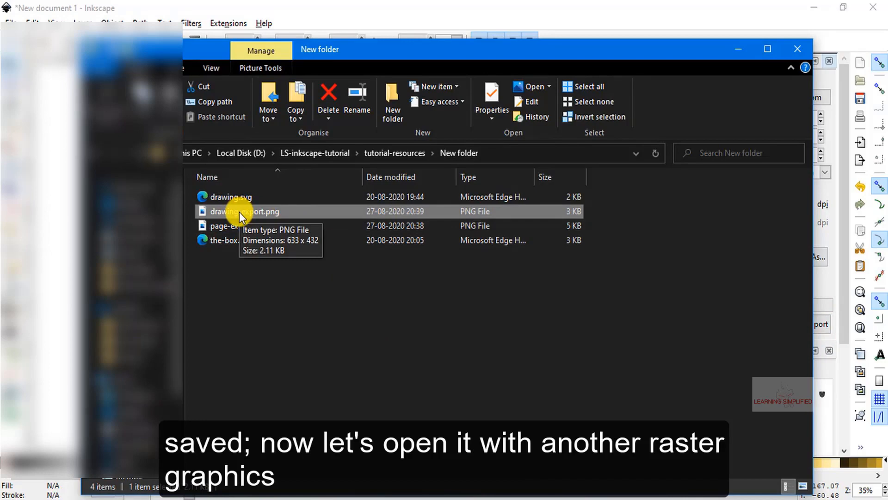
mouse_move(239, 211)
mouse_down()
mouse_move(407, 227)
mouse_move(688, 437)
mouse_move(676, 474)
mouse_up()
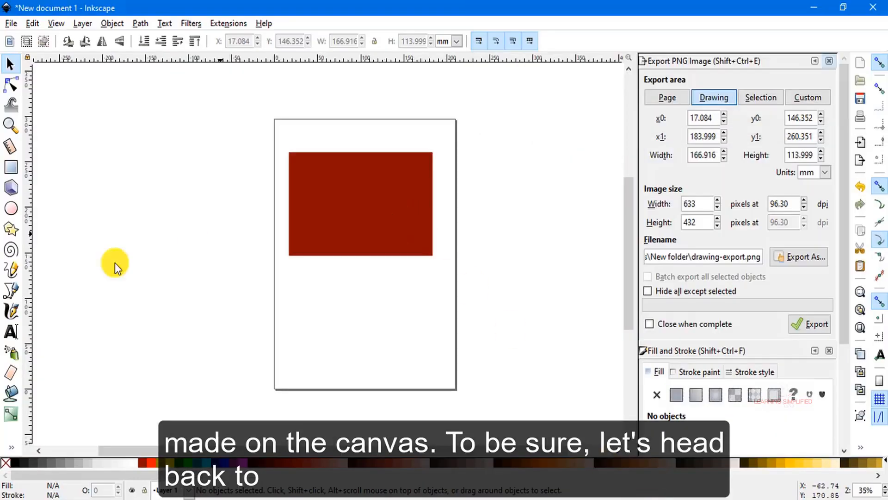
Draw an open wavy Bezier curve about 182 mm wide and 91 mm high below the red rectangle
click(13, 293)
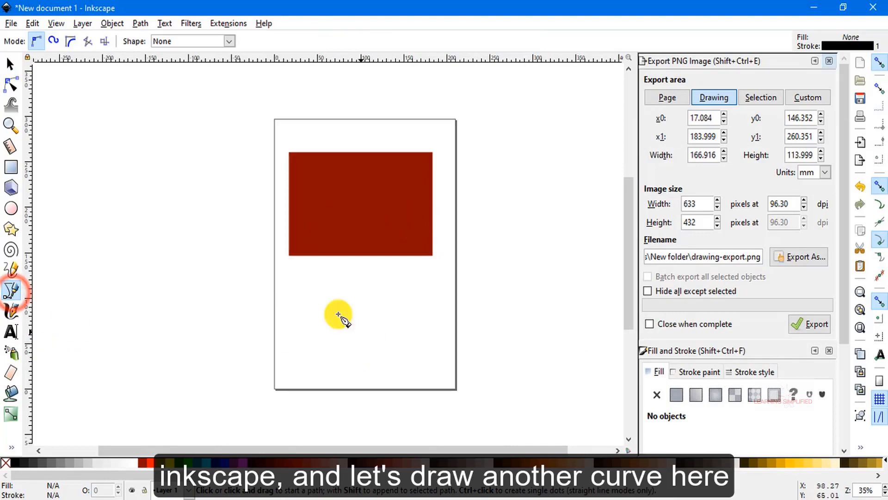
click(286, 283)
drag(326, 328, 430, 357)
click(375, 289)
drag(428, 283, 396, 259)
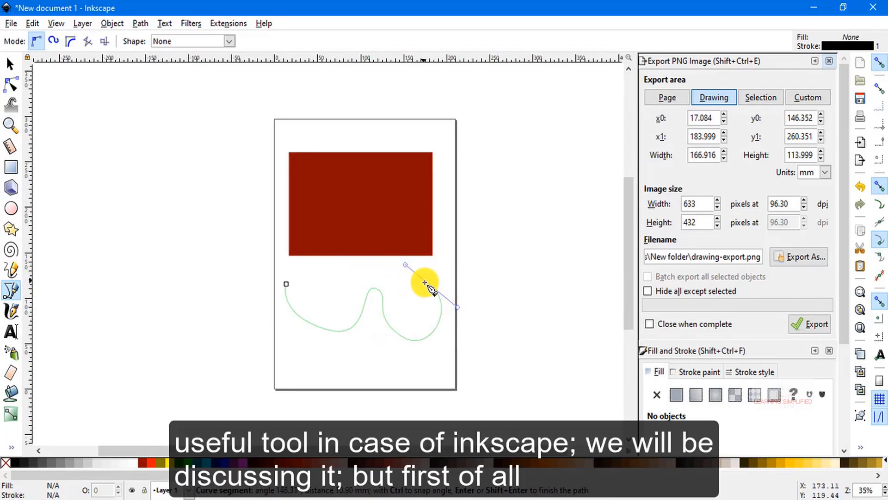
click(394, 259)
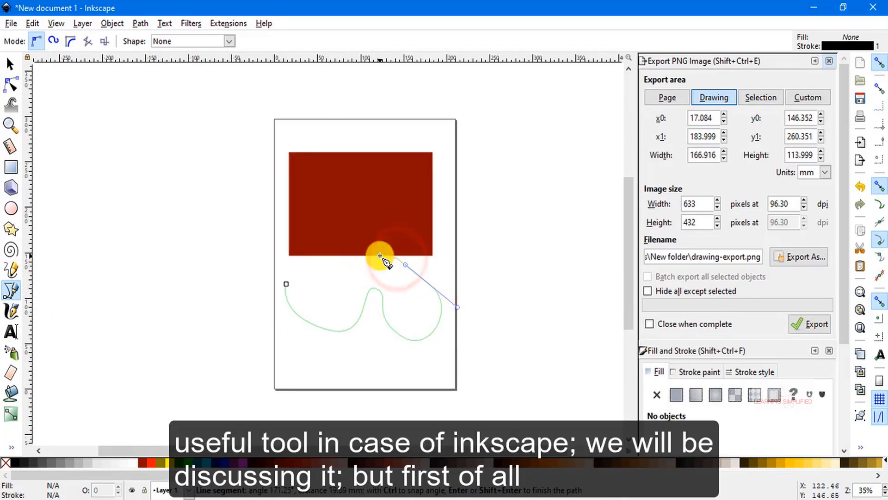
key(Return)
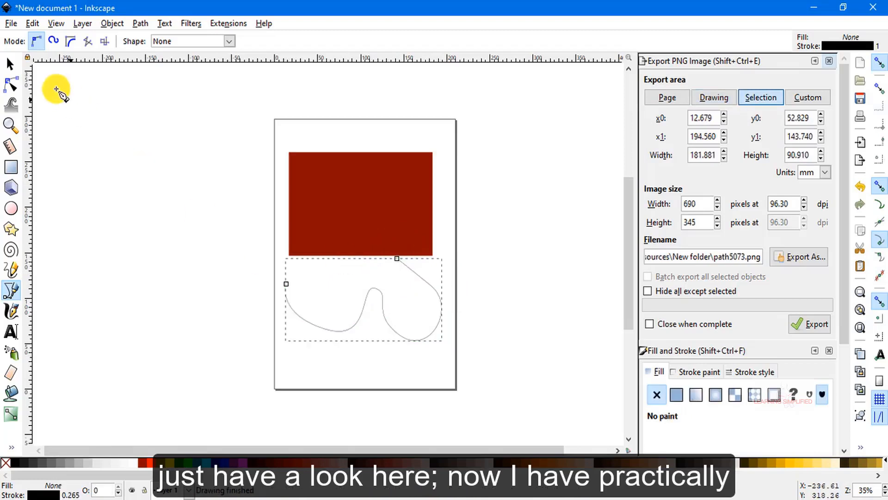
Move the curve slightly down to about X 11.2 mm, Y 46.8 mm, and deselect it with Drawing as the export area
click(10, 63)
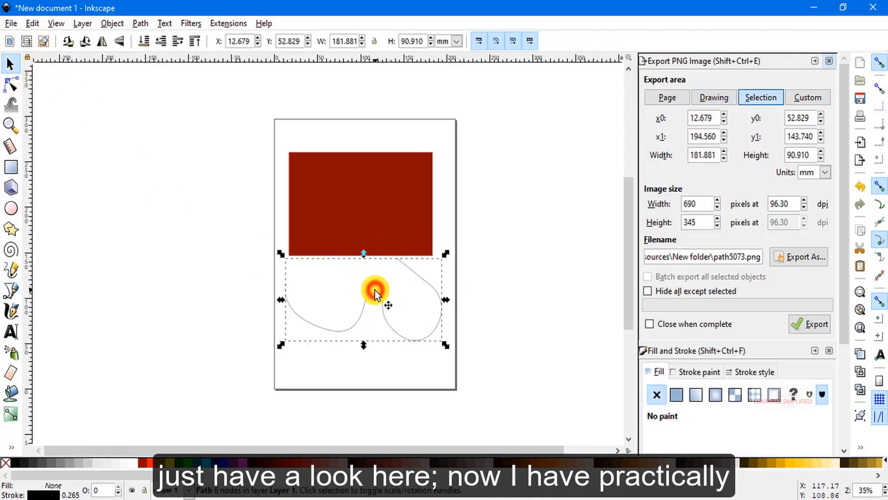
drag(374, 290, 372, 300)
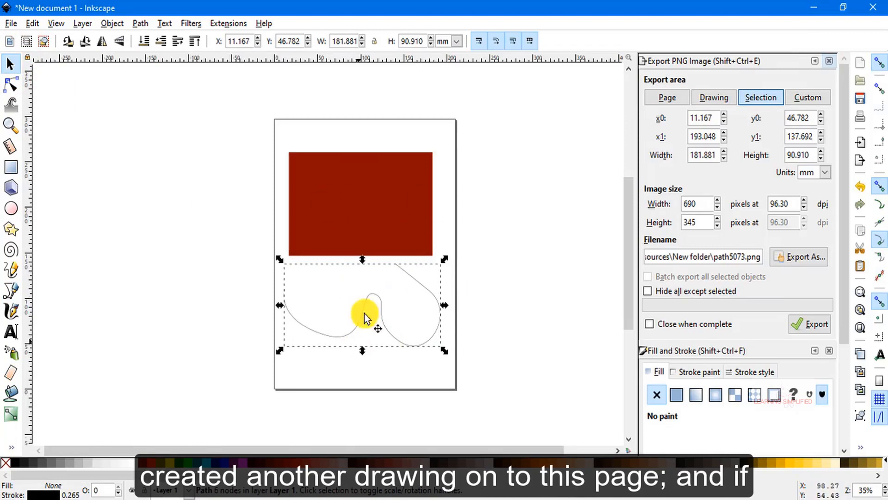
click(355, 131)
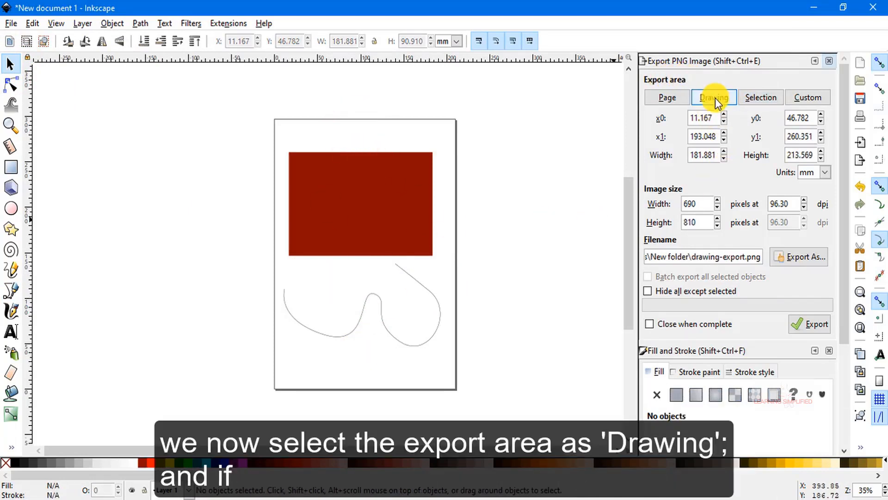
Set the export file name to drawing11-export.png in New folder and export the whole drawing as a PNG image
click(808, 258)
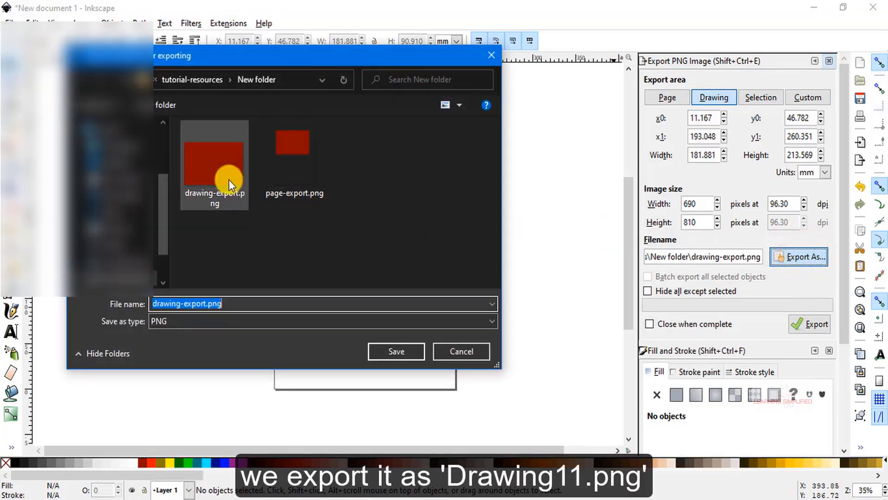
click(226, 187)
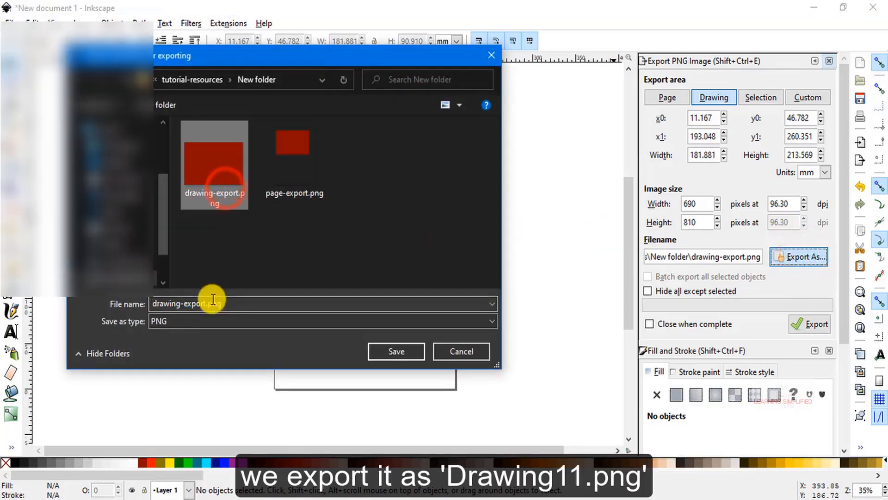
click(188, 304)
text(11)
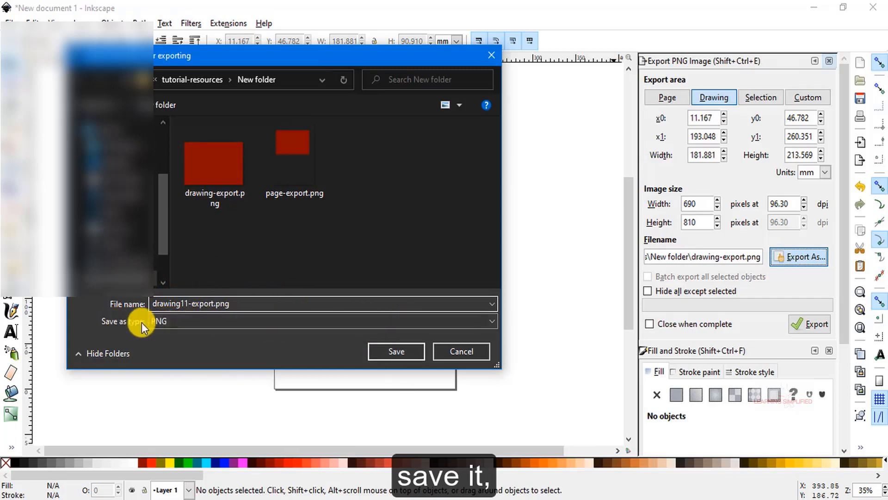
click(399, 353)
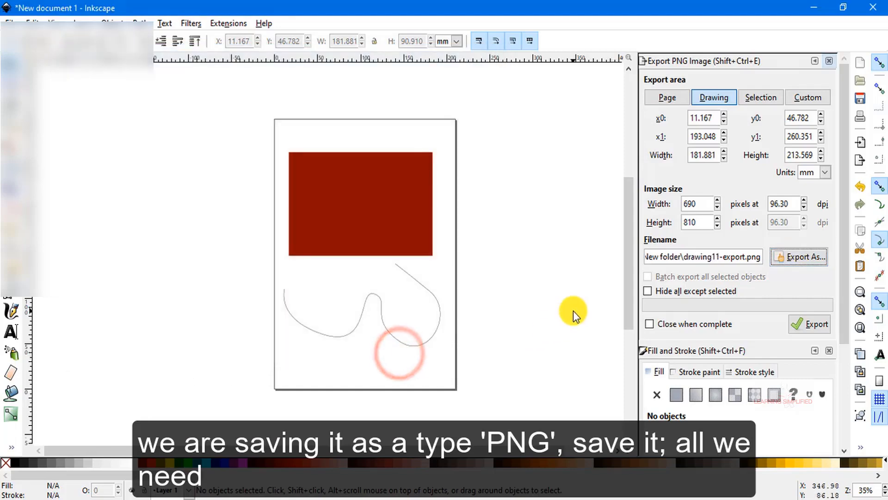
click(820, 325)
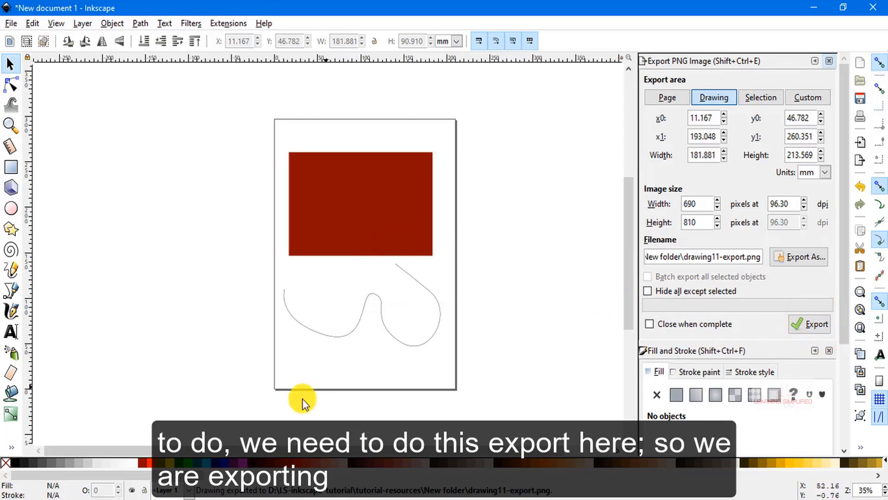
Open the exported drawing11-export.png from its folder in GIMP, examine which objects it contains, and return to Inkscape
key(alt+Tab)
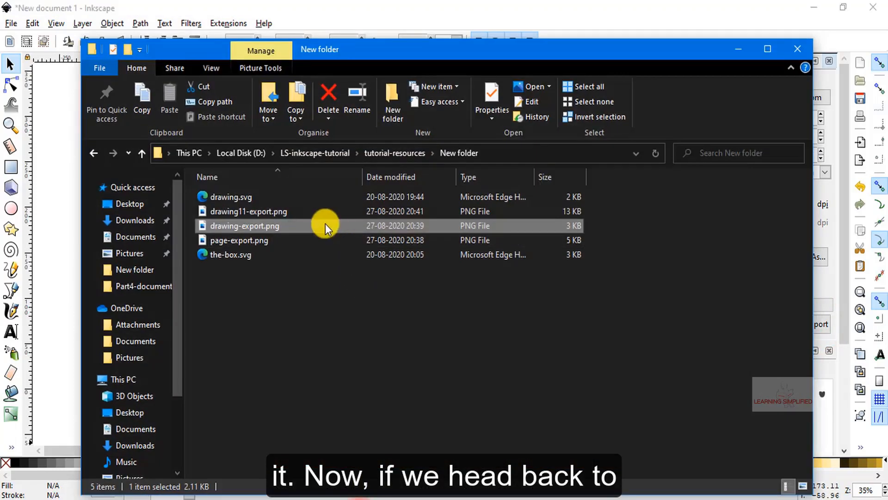
click(273, 211)
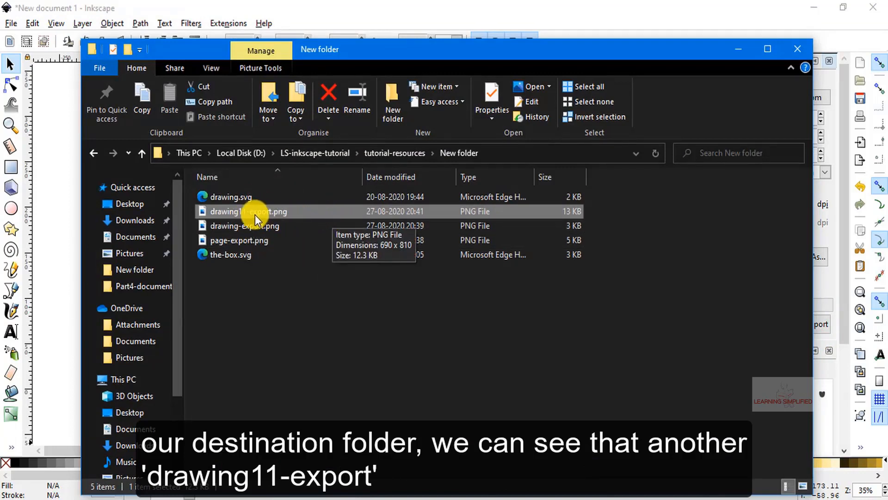
drag(228, 209, 223, 205)
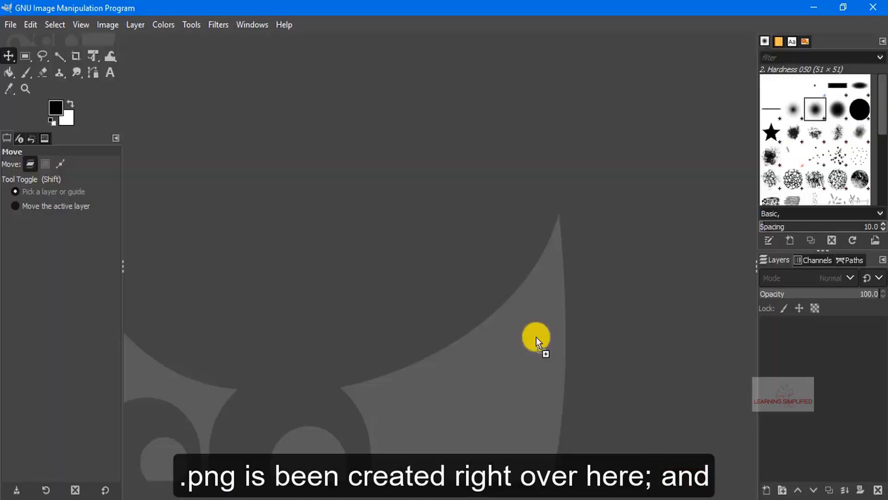
drag(500, 271, 507, 274)
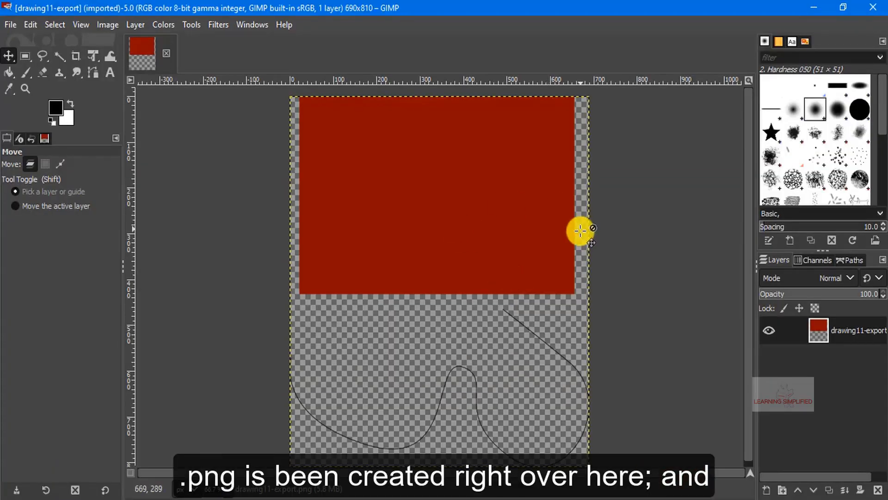
scroll(624, 356, down, 1)
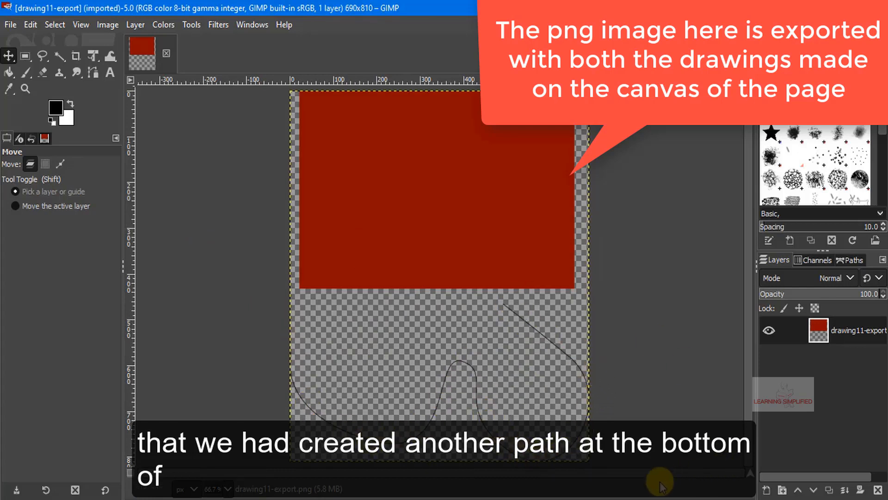
key(alt+Tab)
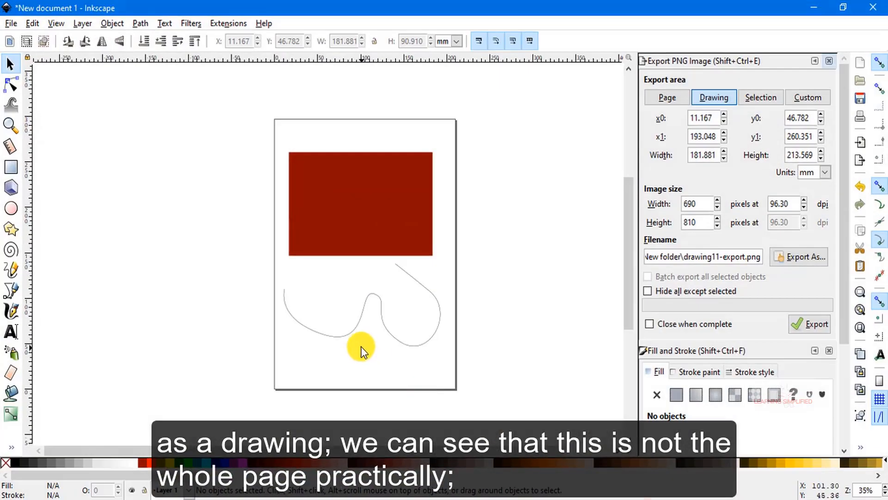
Select only the red rectangle, leaving the curve unselected, with Selection as the PNG export area
click(370, 296)
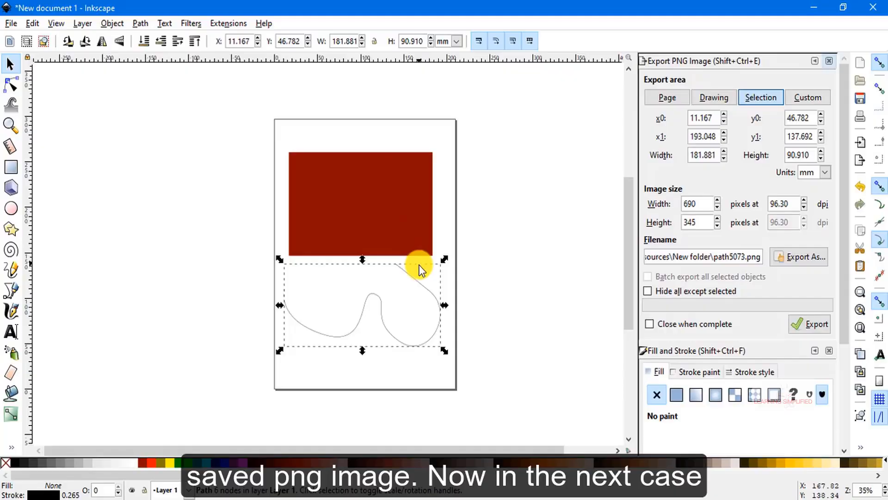
click(497, 295)
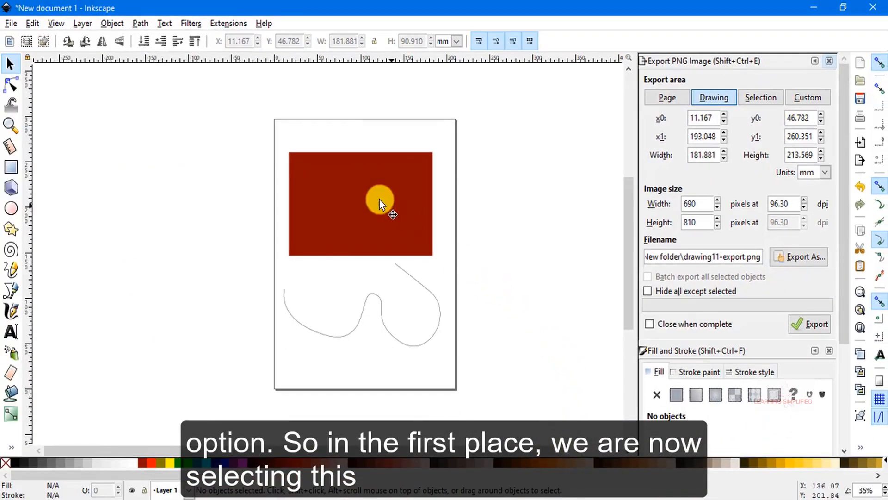
click(380, 199)
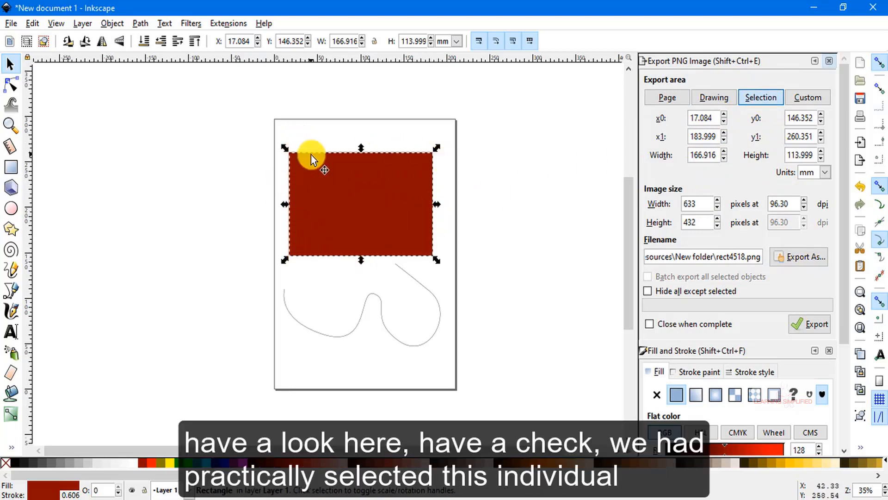
click(361, 312)
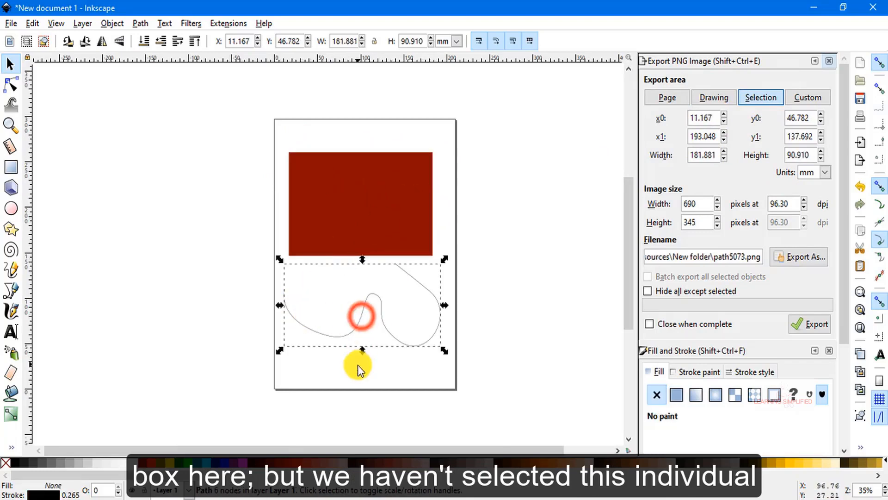
click(399, 366)
click(374, 215)
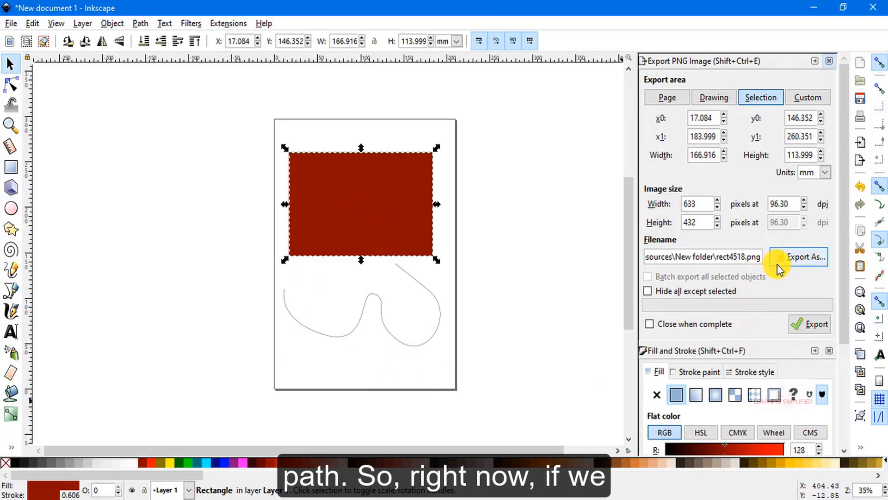
Set the export file name for the selected rectangle to red-box.png in New folder, with PNG as the file type
click(807, 261)
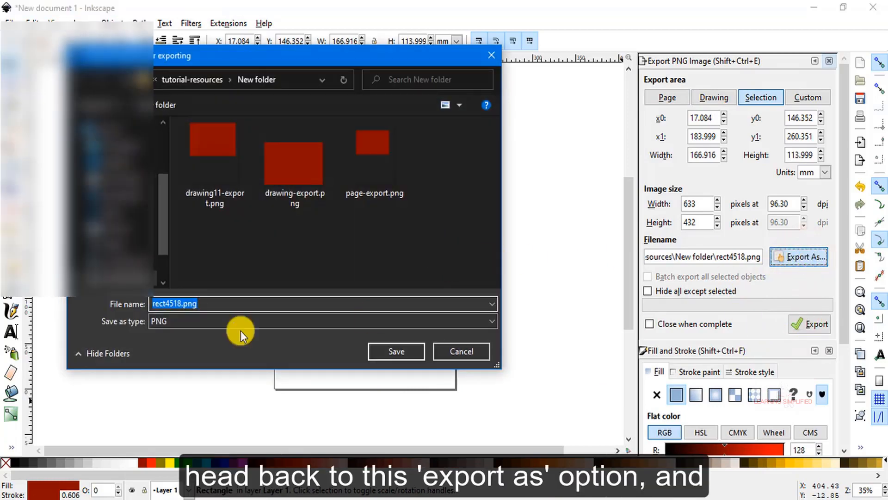
click(183, 302)
mouse_move(152, 307)
mouse_down()
mouse_move(180, 307)
mouse_move(152, 305)
mouse_up()
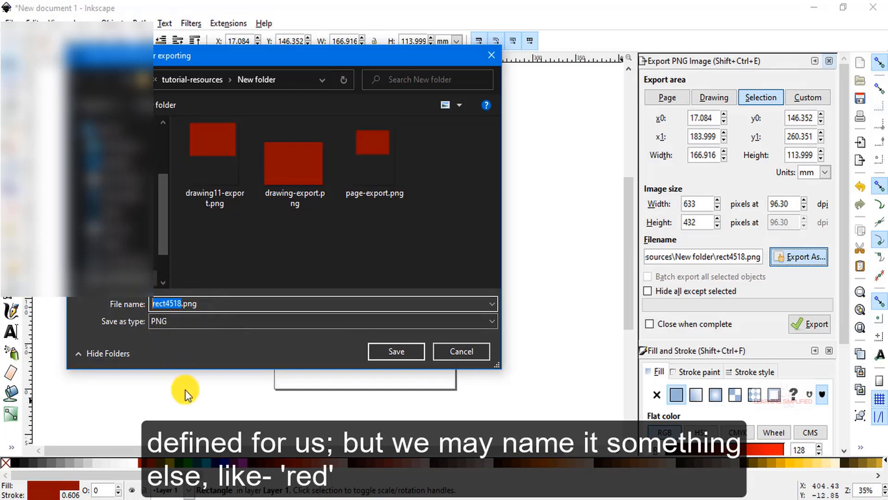
text(red-box)
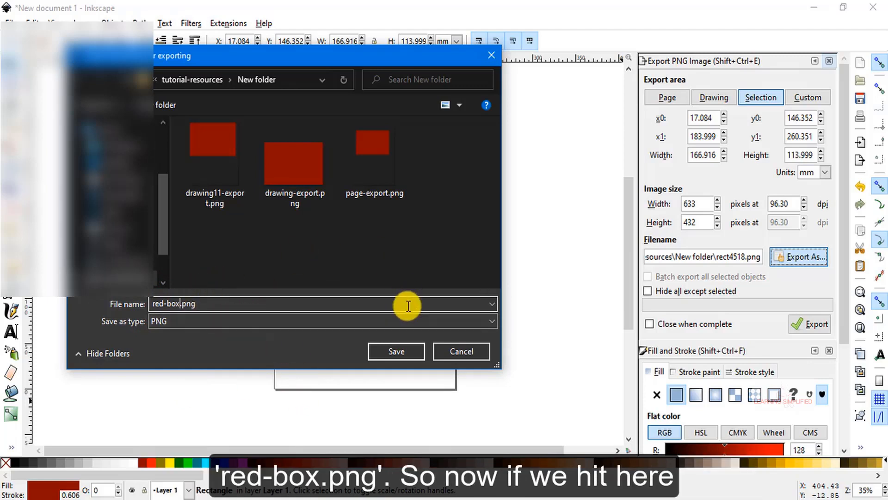
click(404, 351)
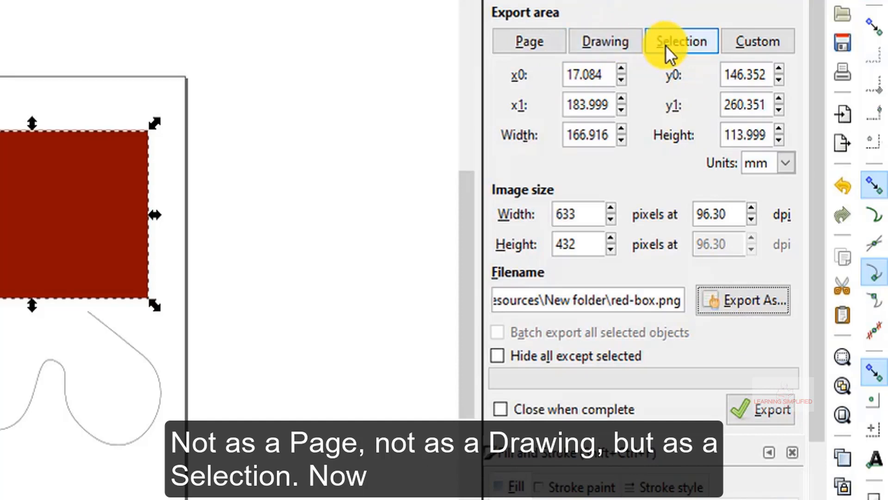
Export the selected red rectangle as a PNG image, and check the exported red-box.png in GIMP before returning to Inkscape
click(764, 409)
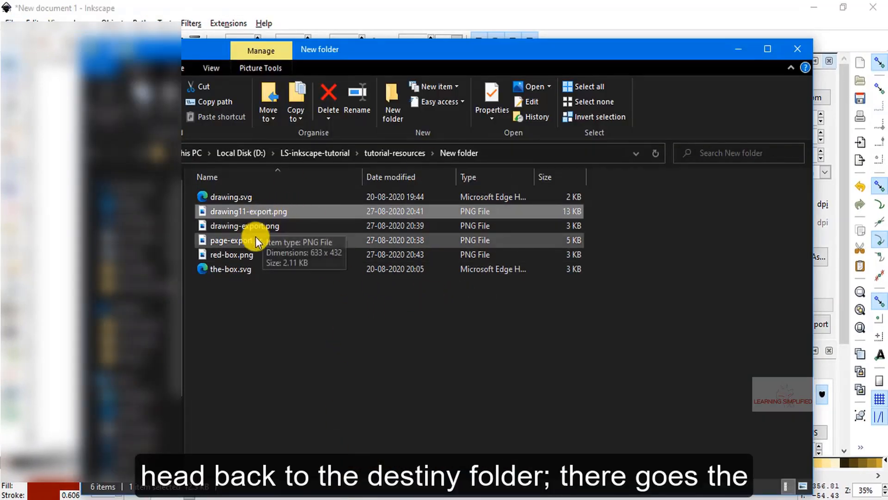
click(237, 255)
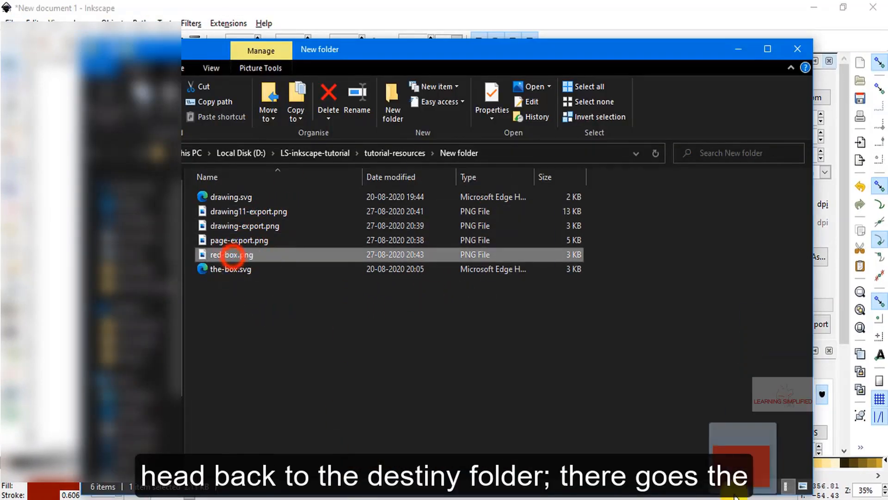
double_click(233, 256)
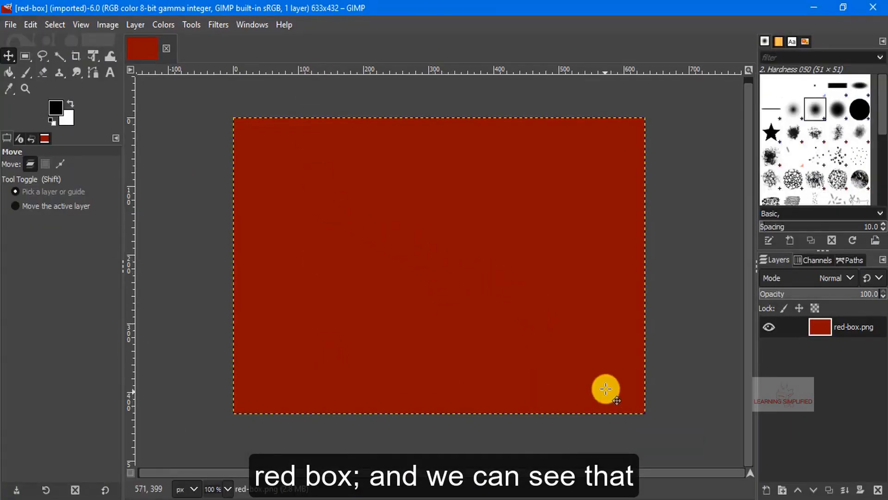
key(alt+Tab)
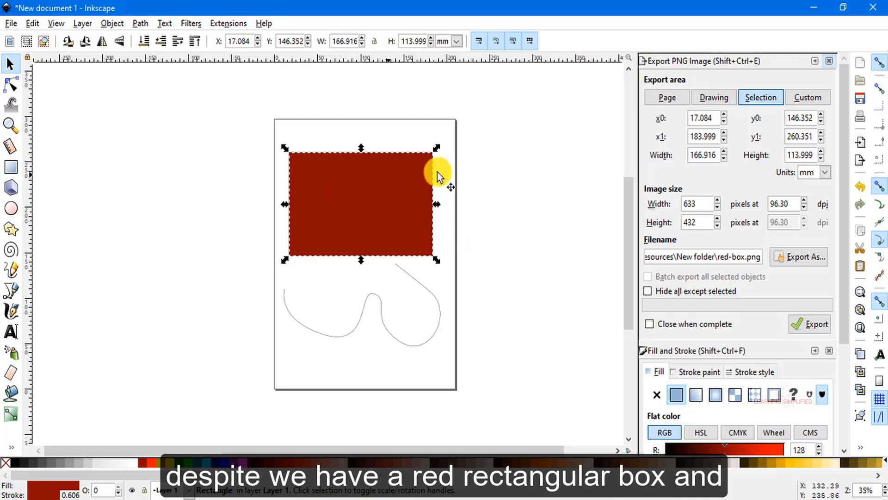
click(380, 298)
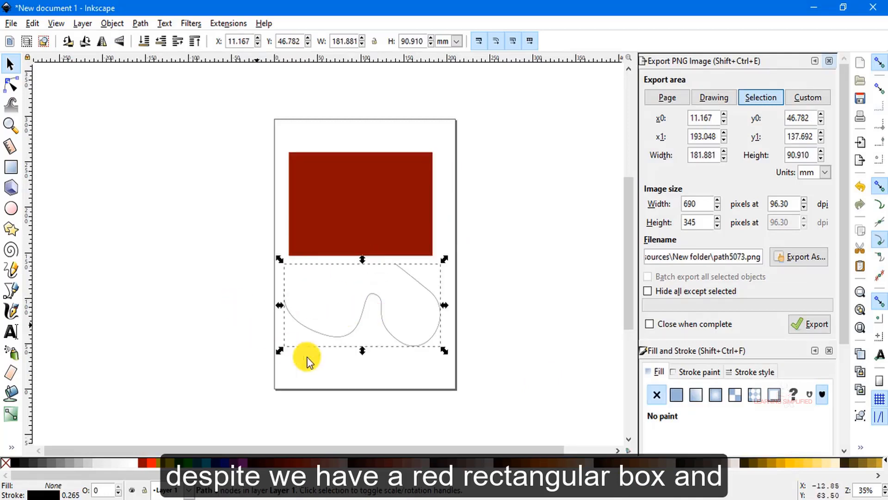
click(337, 190)
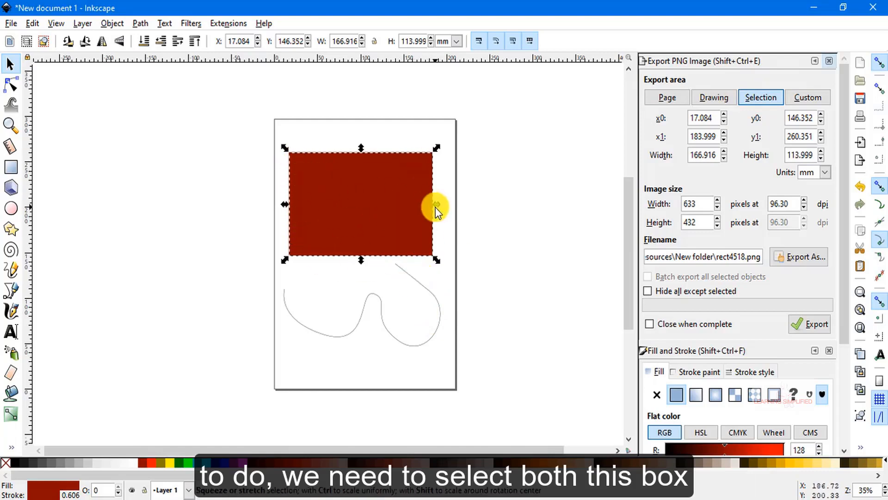
shift+click(414, 279)
click(448, 214)
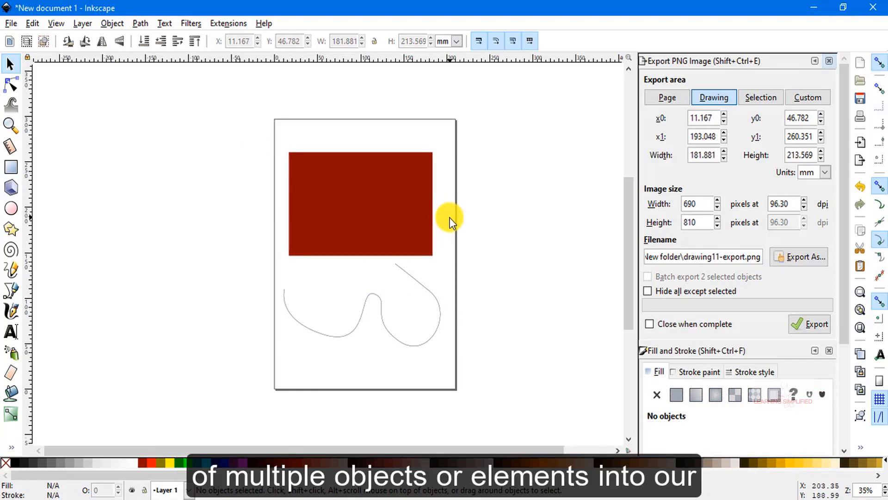
Select both the red rectangle and the curve as the PNG export selection
click(392, 194)
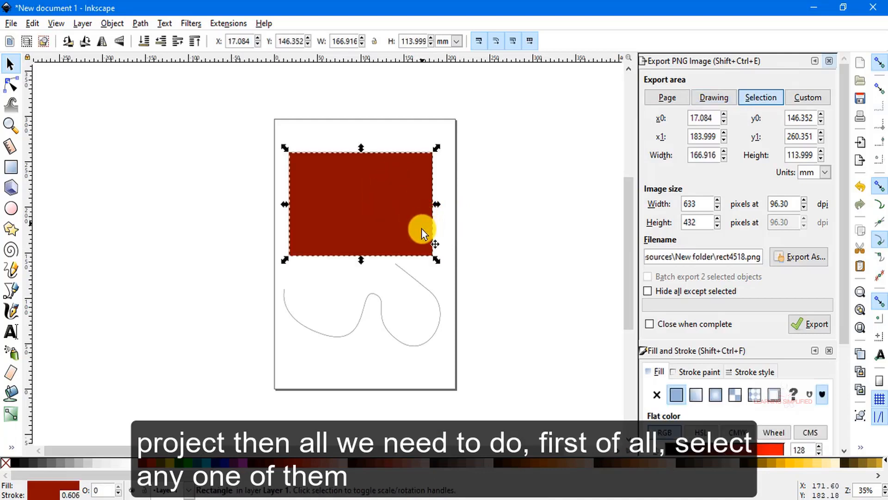
key(shift)
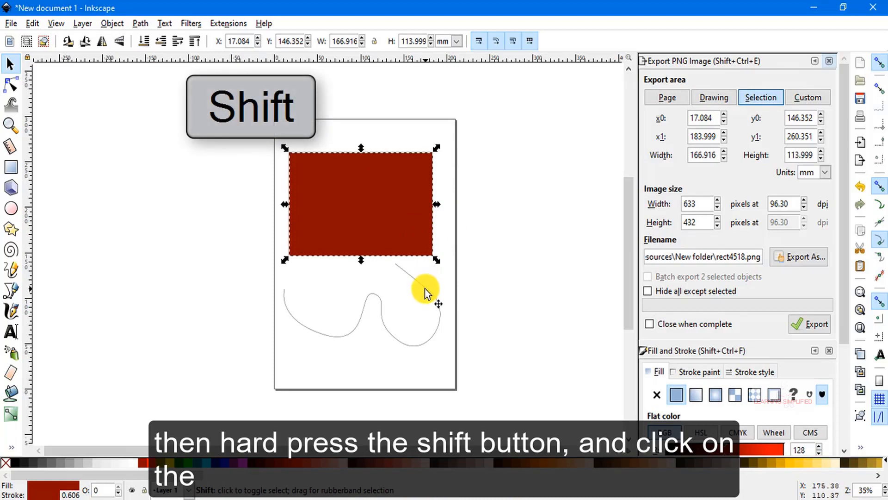
shift+click(424, 289)
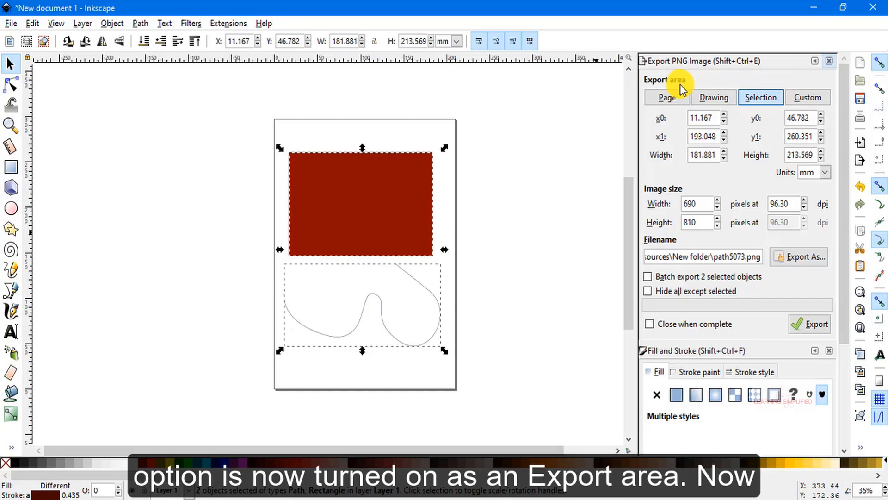
Export both selected objects as the PNG image red-box-and-path.png in New folder, and locate the exported file there
click(803, 258)
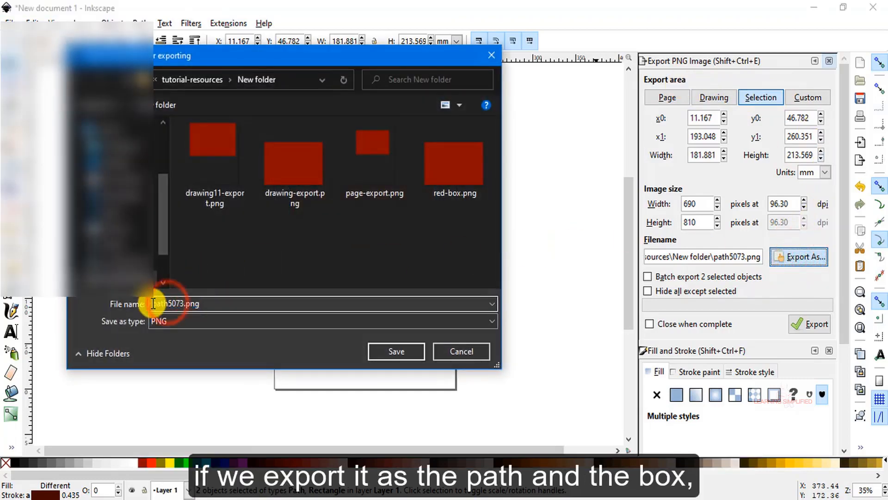
click(154, 303)
drag(152, 304, 184, 303)
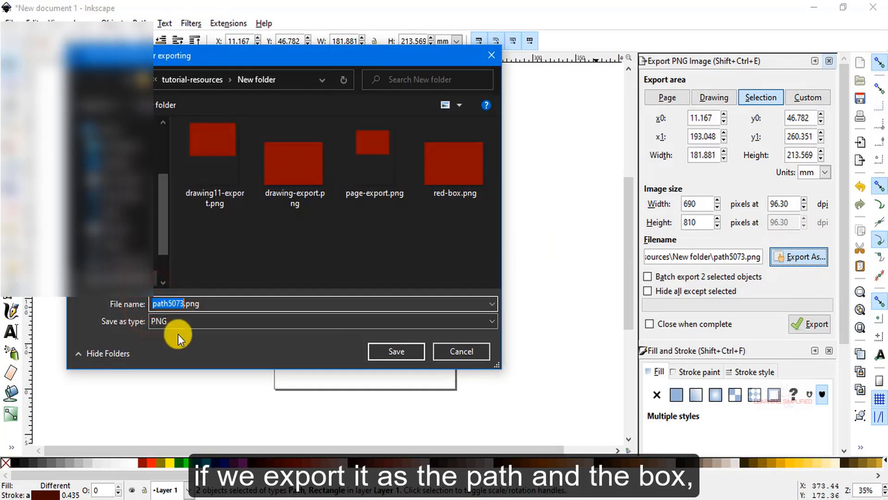
text(red-box)
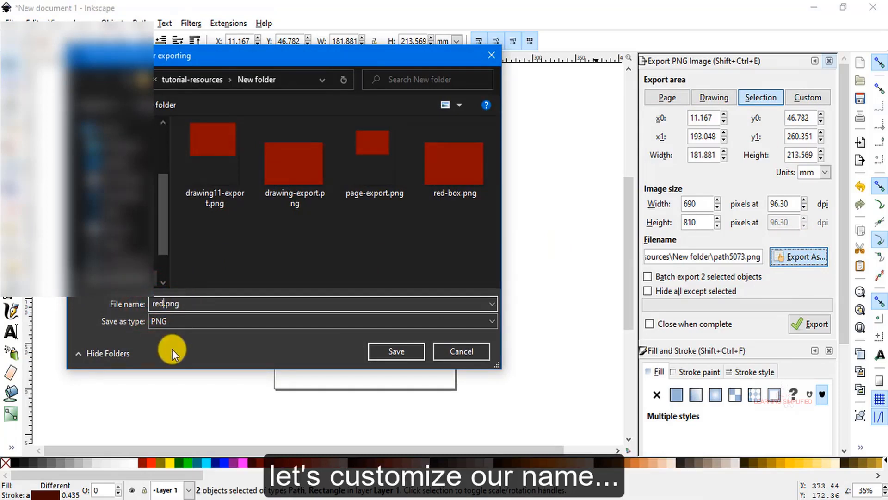
text(-and-path)
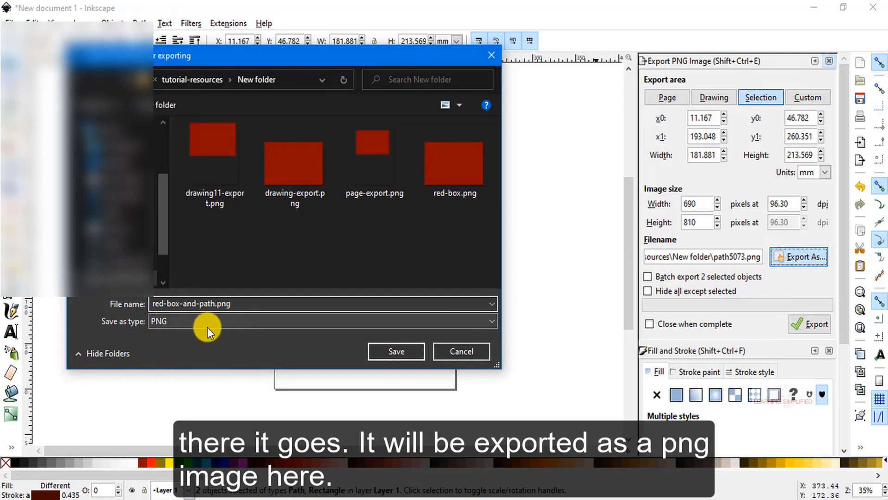
click(403, 354)
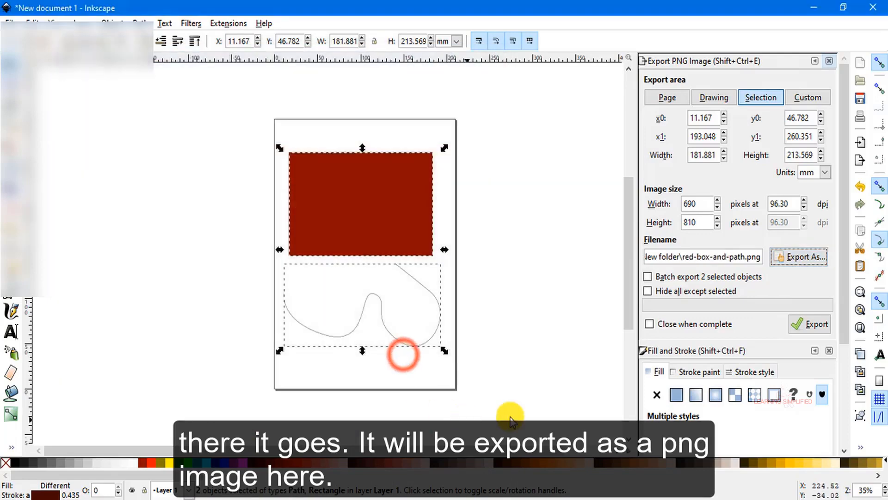
click(809, 324)
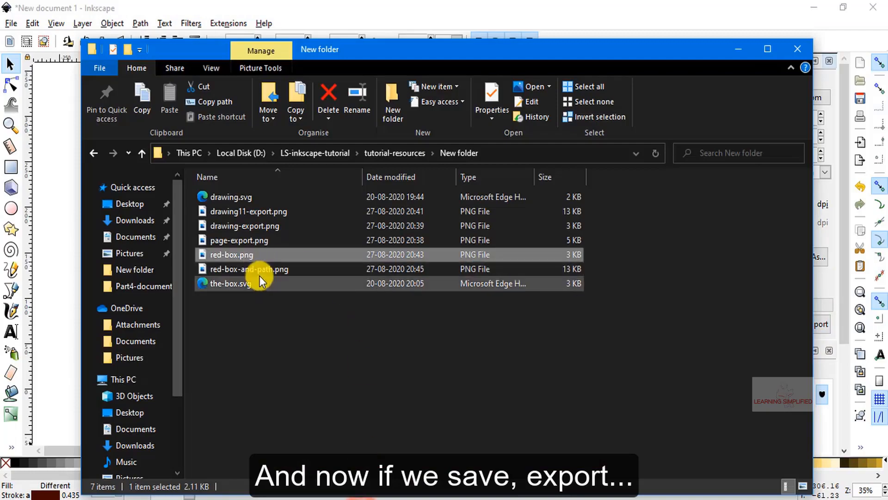
click(222, 269)
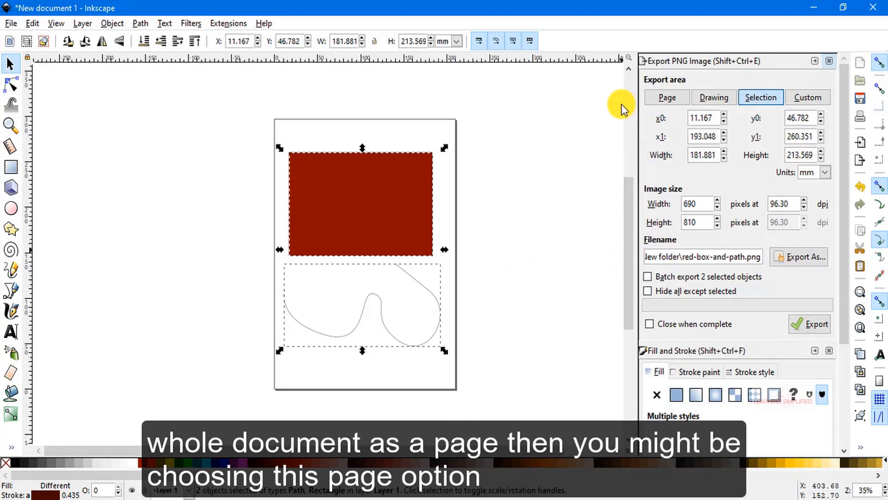
Try the Page and Drawing export areas, and select the red rectangle on its own
click(666, 97)
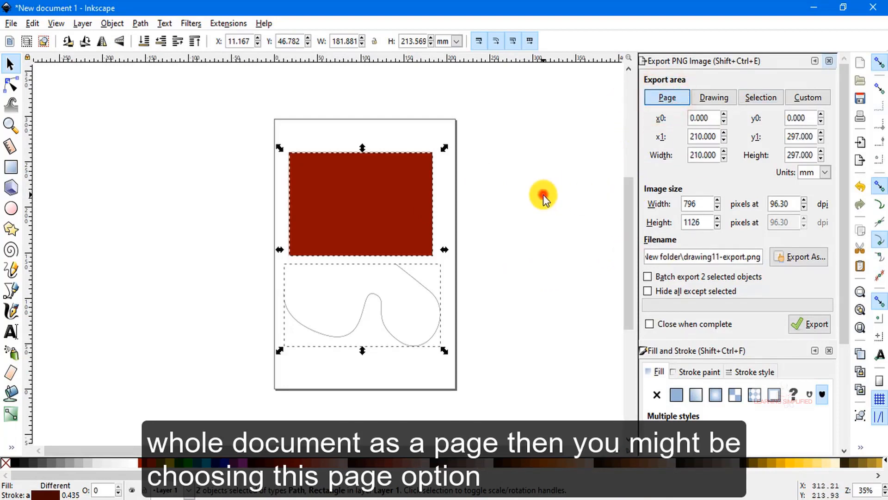
click(544, 198)
click(708, 99)
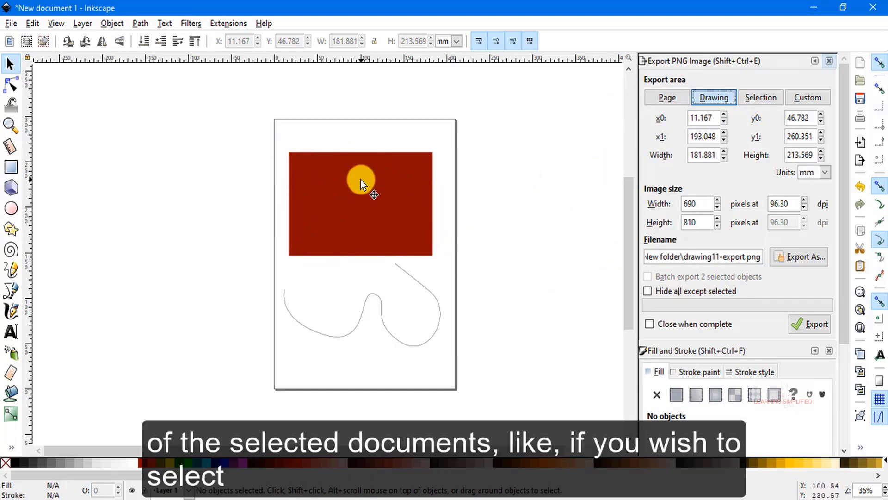
click(360, 203)
Select only the curve, export it as the PNG image path.png in New folder, and clear the selection
click(412, 276)
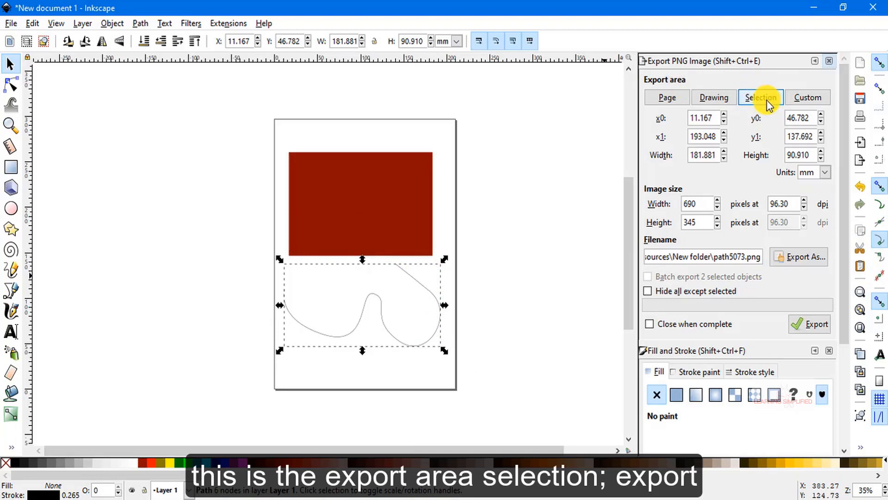
click(798, 257)
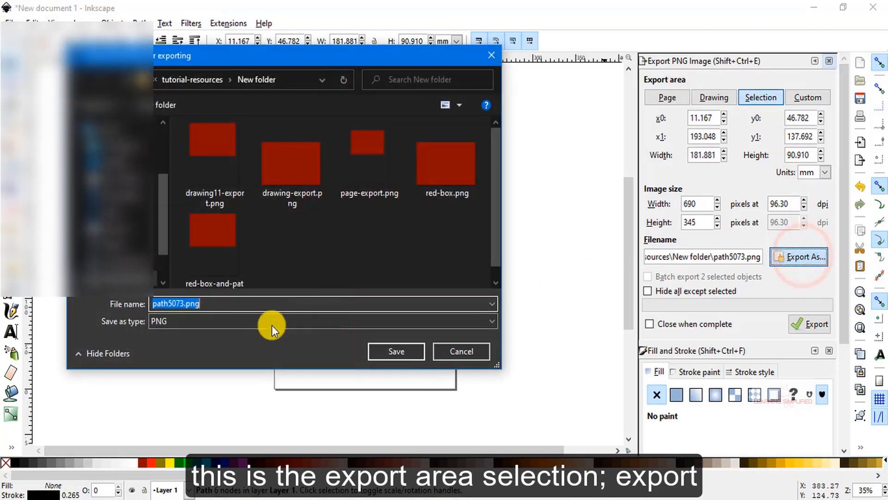
click(179, 304)
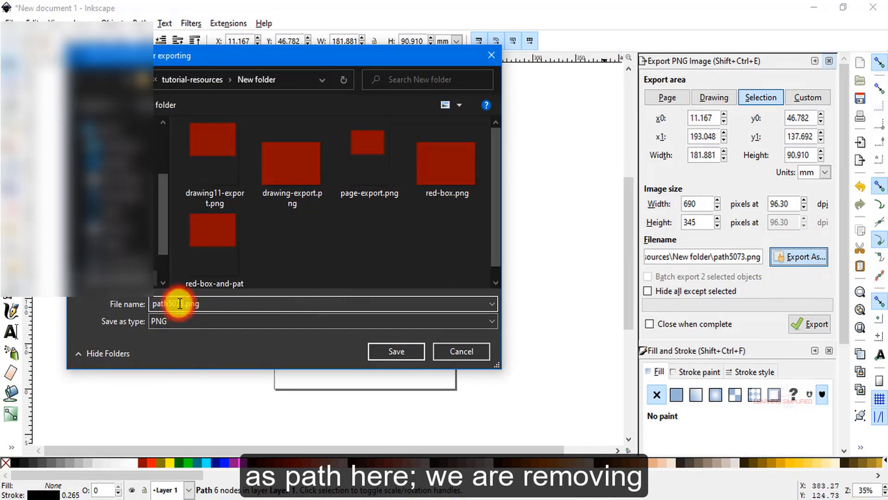
drag(168, 303, 185, 305)
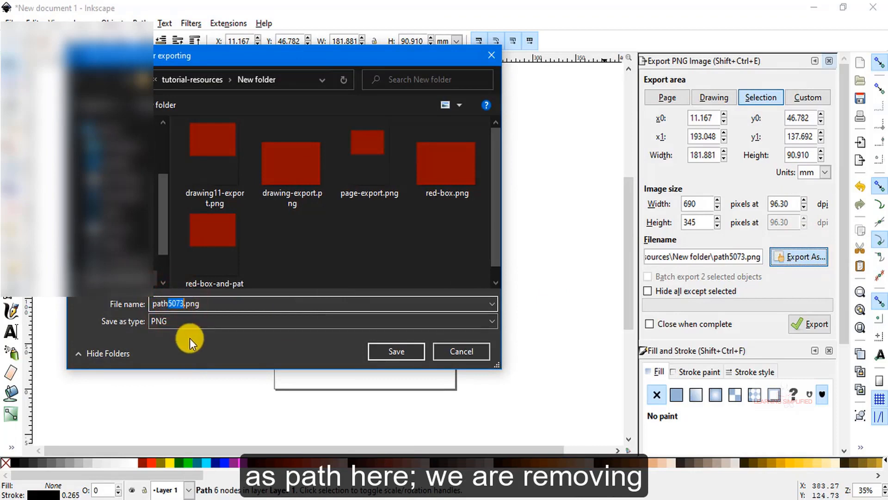
key(BackSpace)
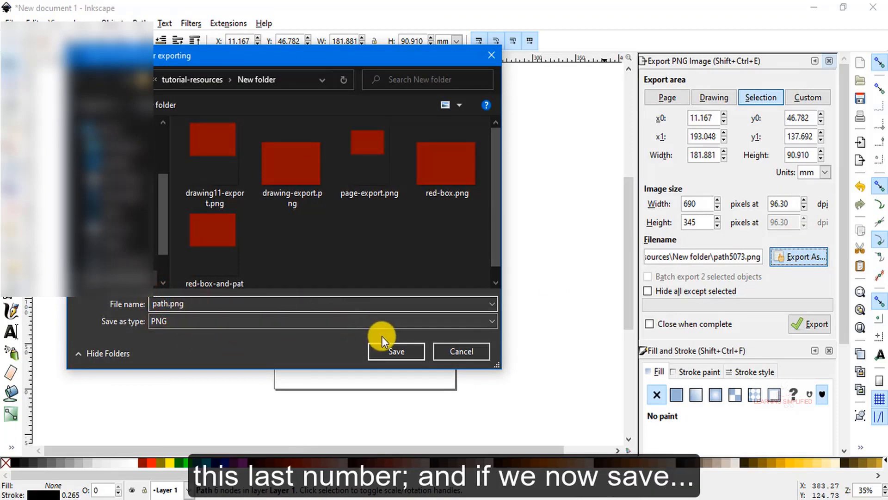
click(392, 350)
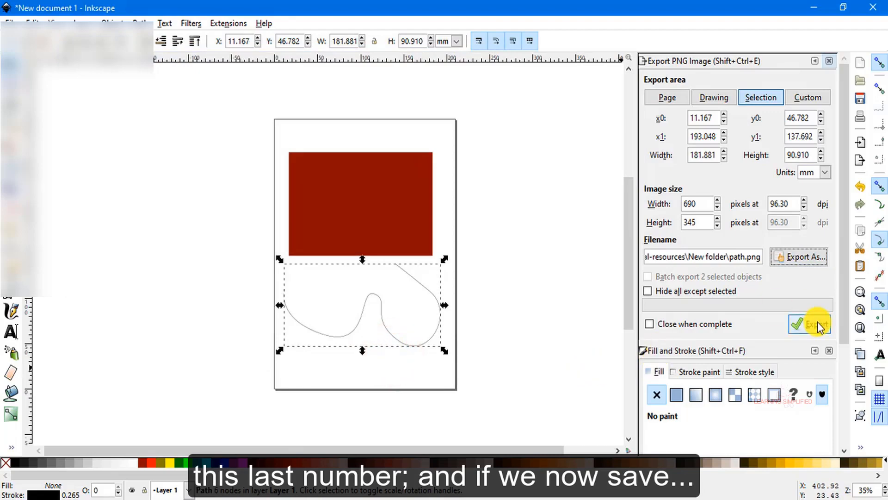
click(817, 326)
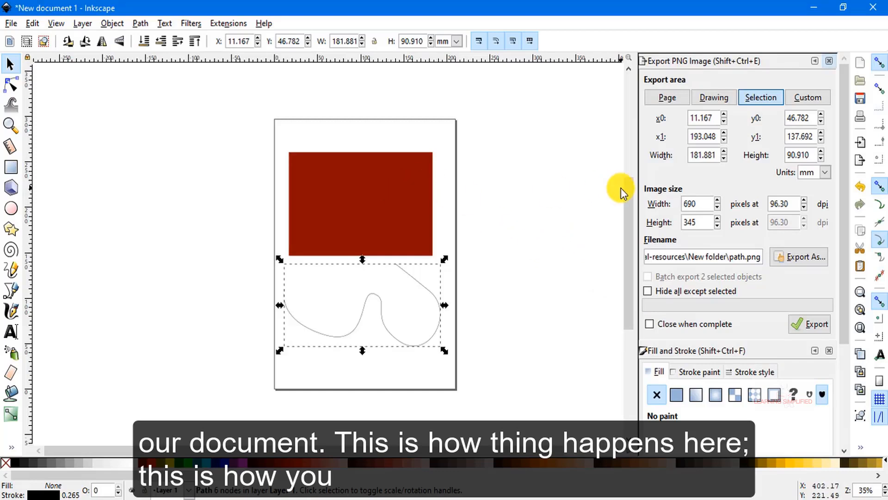
click(209, 182)
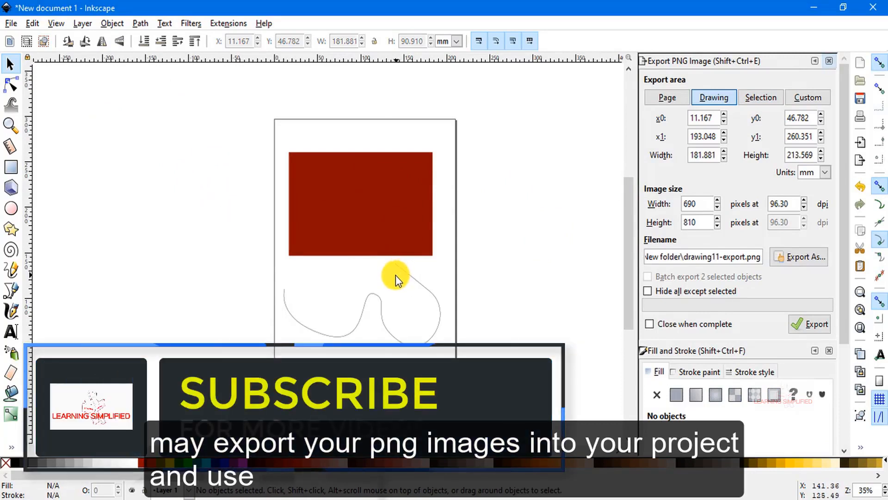
click(522, 256)
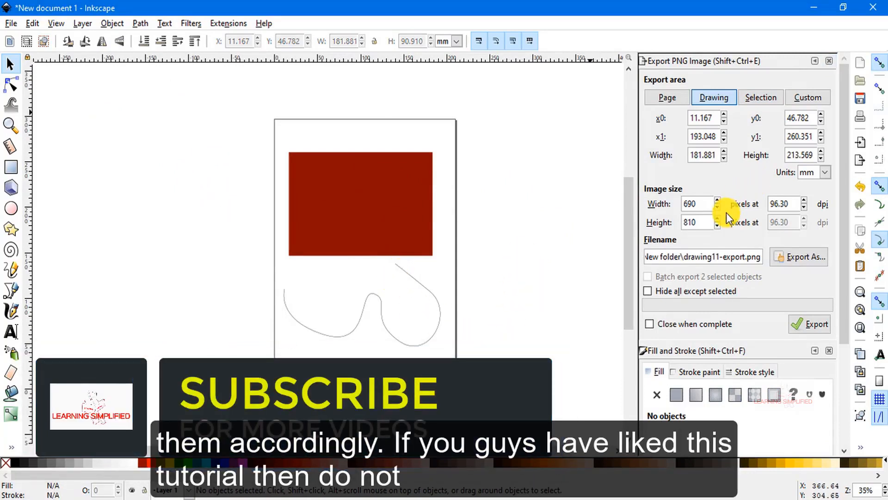